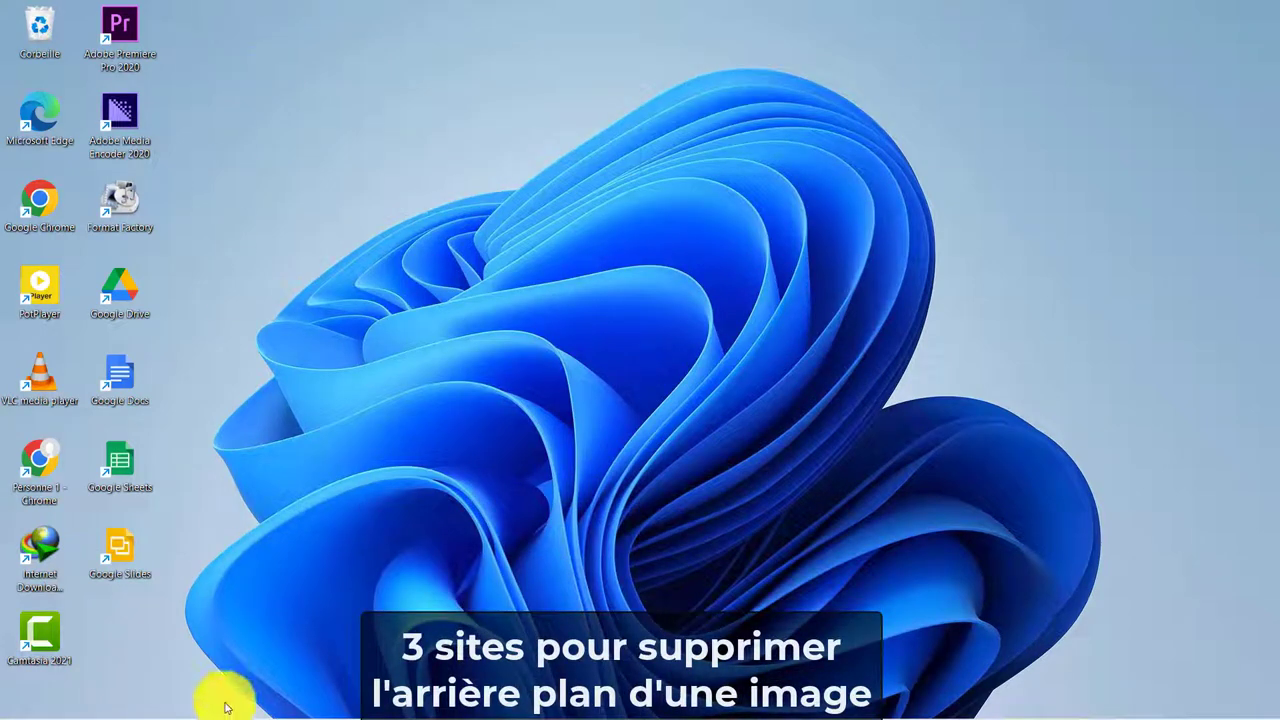
# Launch Chrome and search Google for removal.ai
pyautogui.click(891, 700)
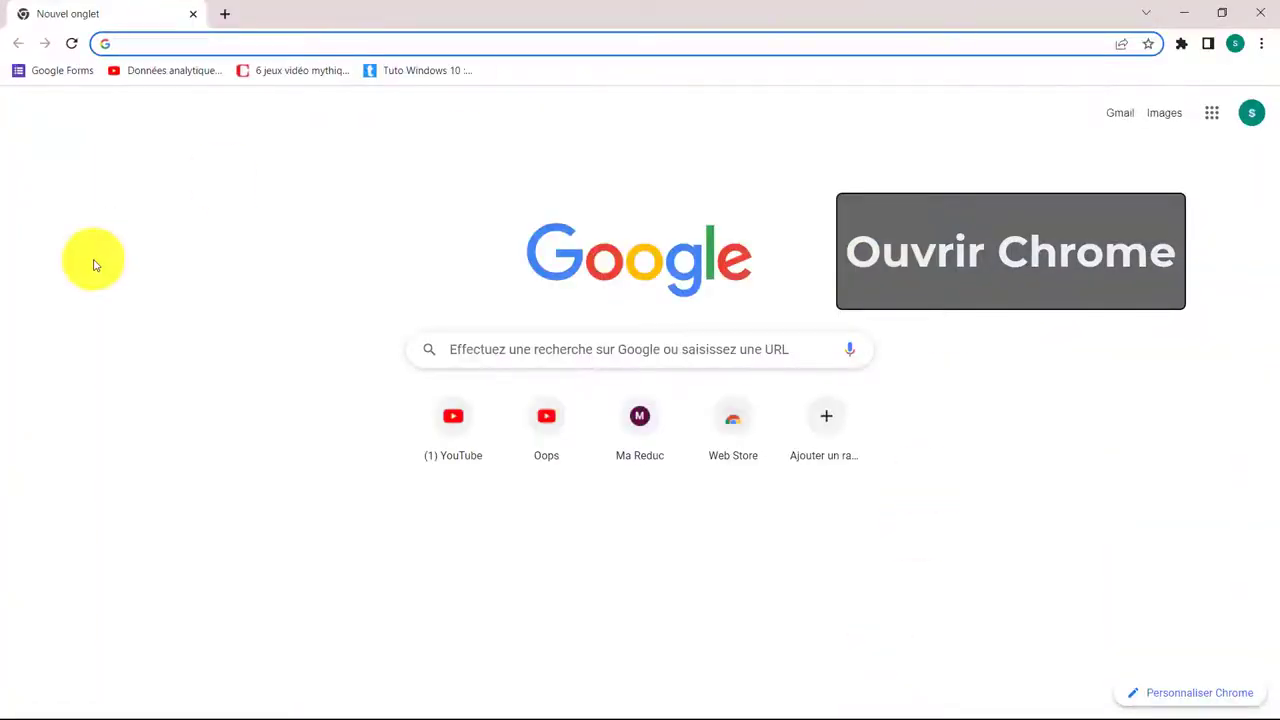
pyautogui.click(387, 36)
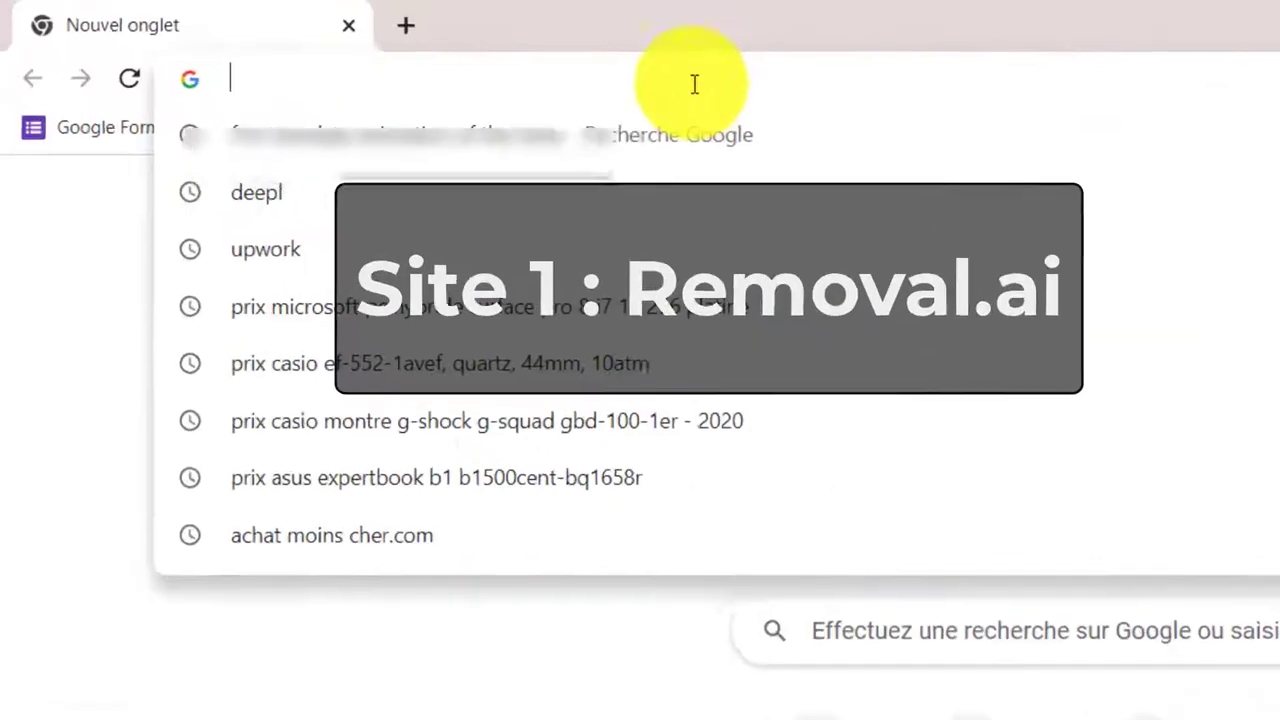
pyautogui.write('rem')
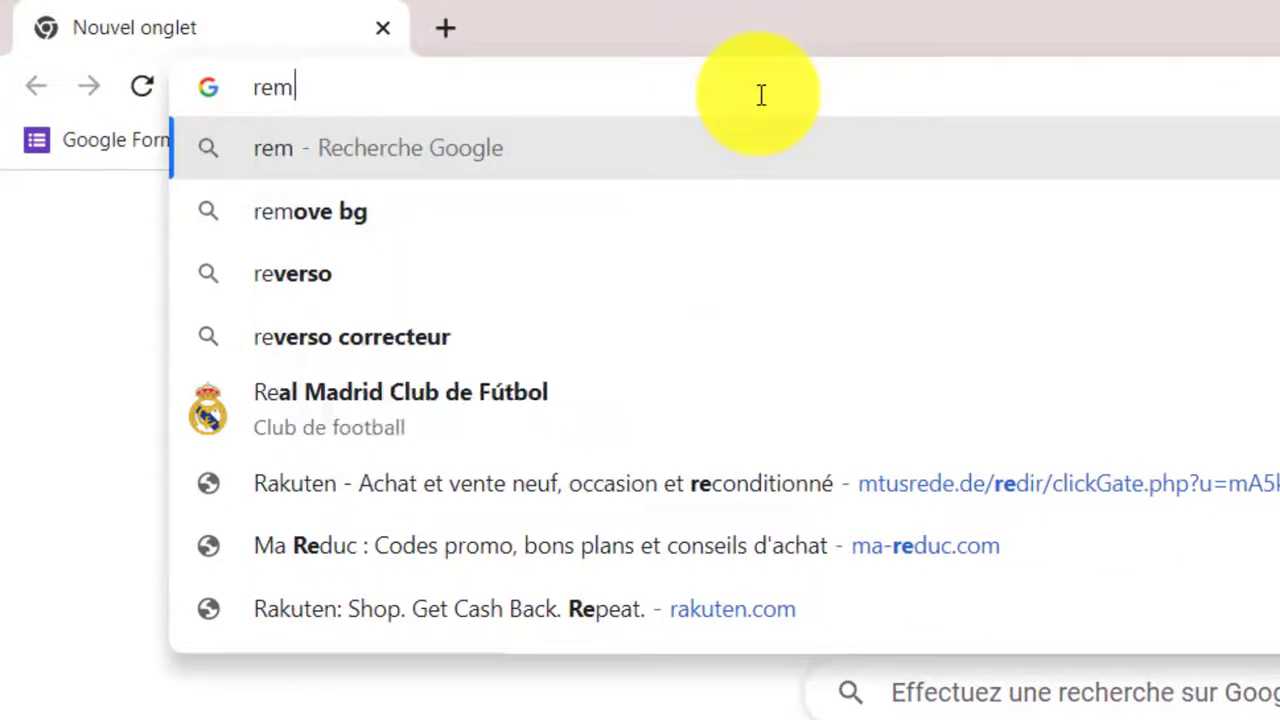
pyautogui.write('ov')
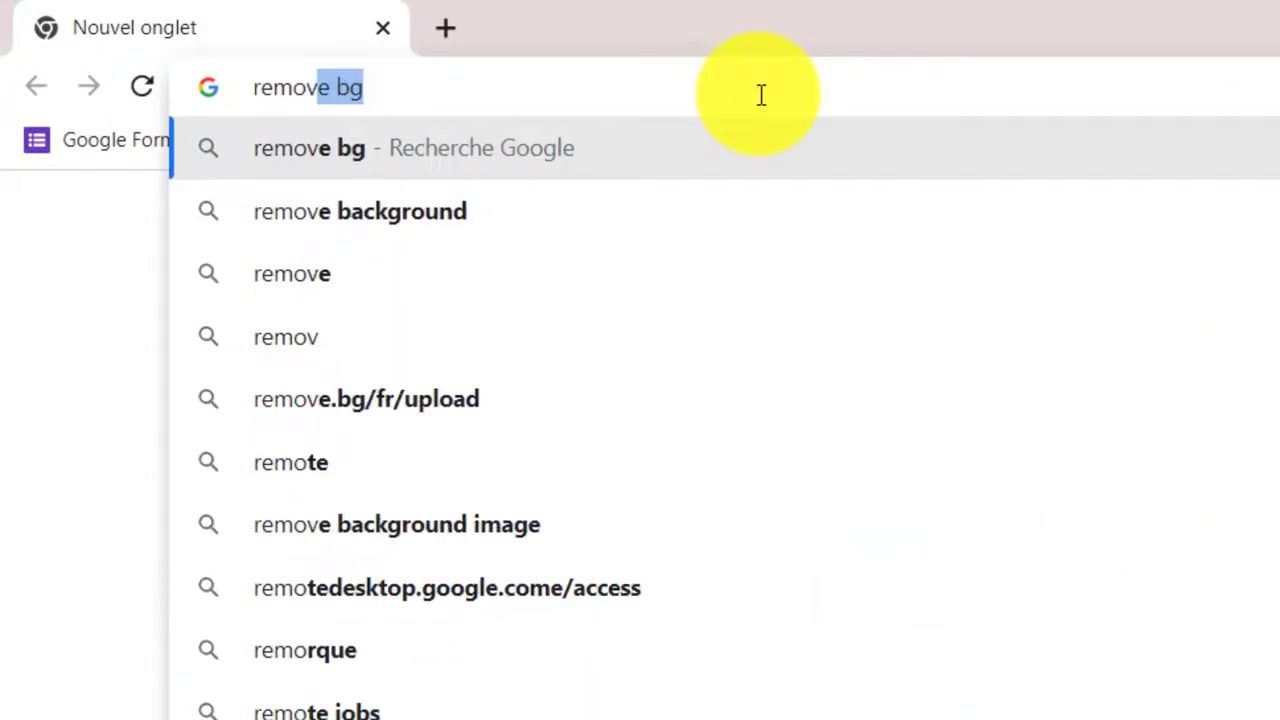
pyautogui.write('al')
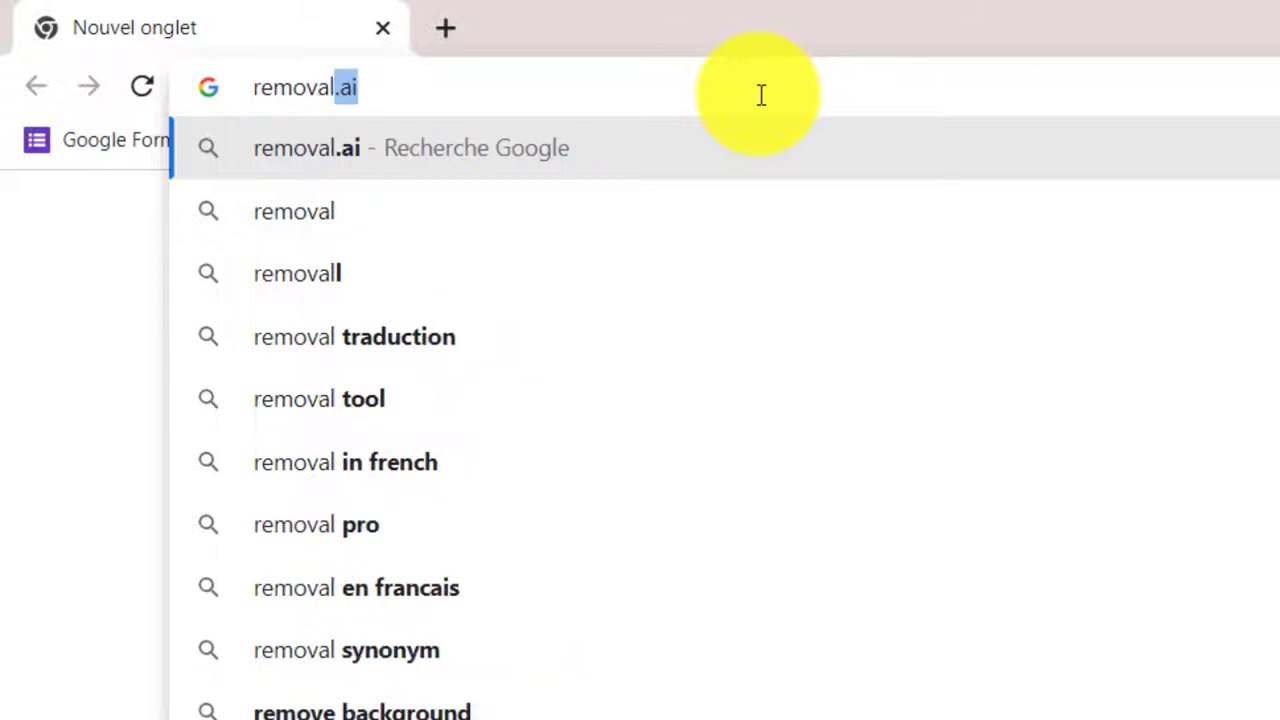
pyautogui.write('.')
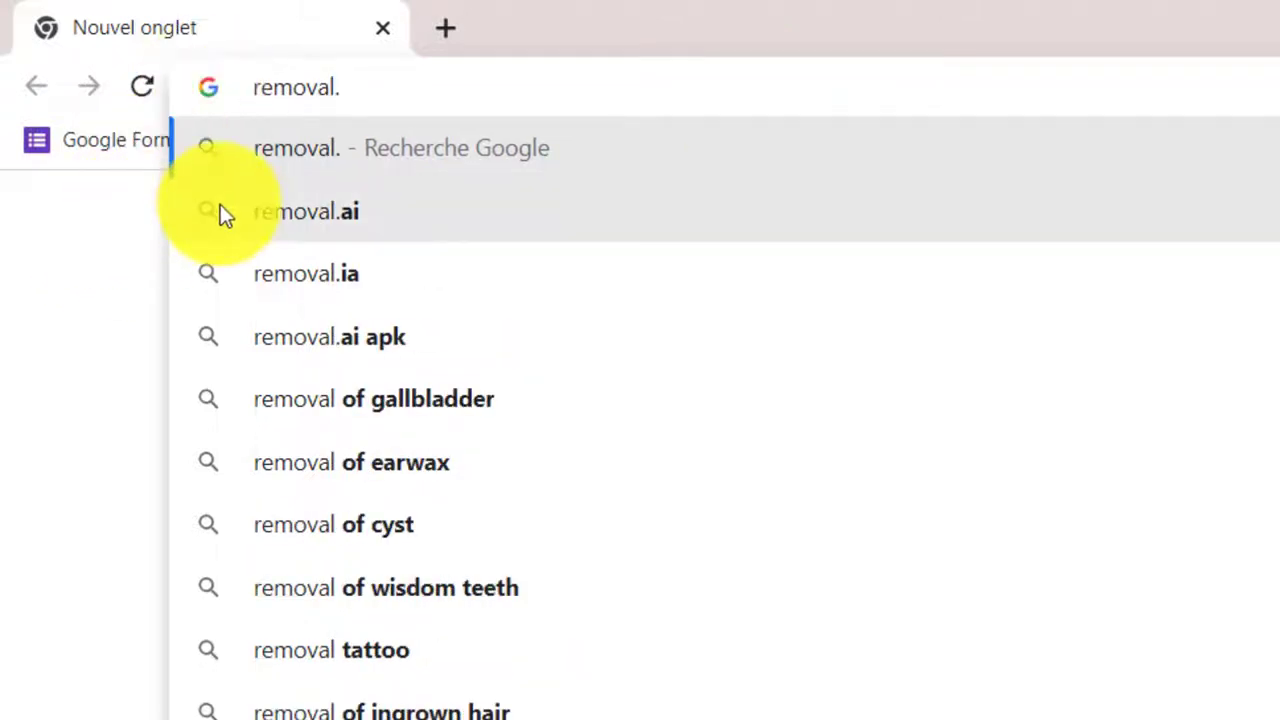
pyautogui.click(308, 208)
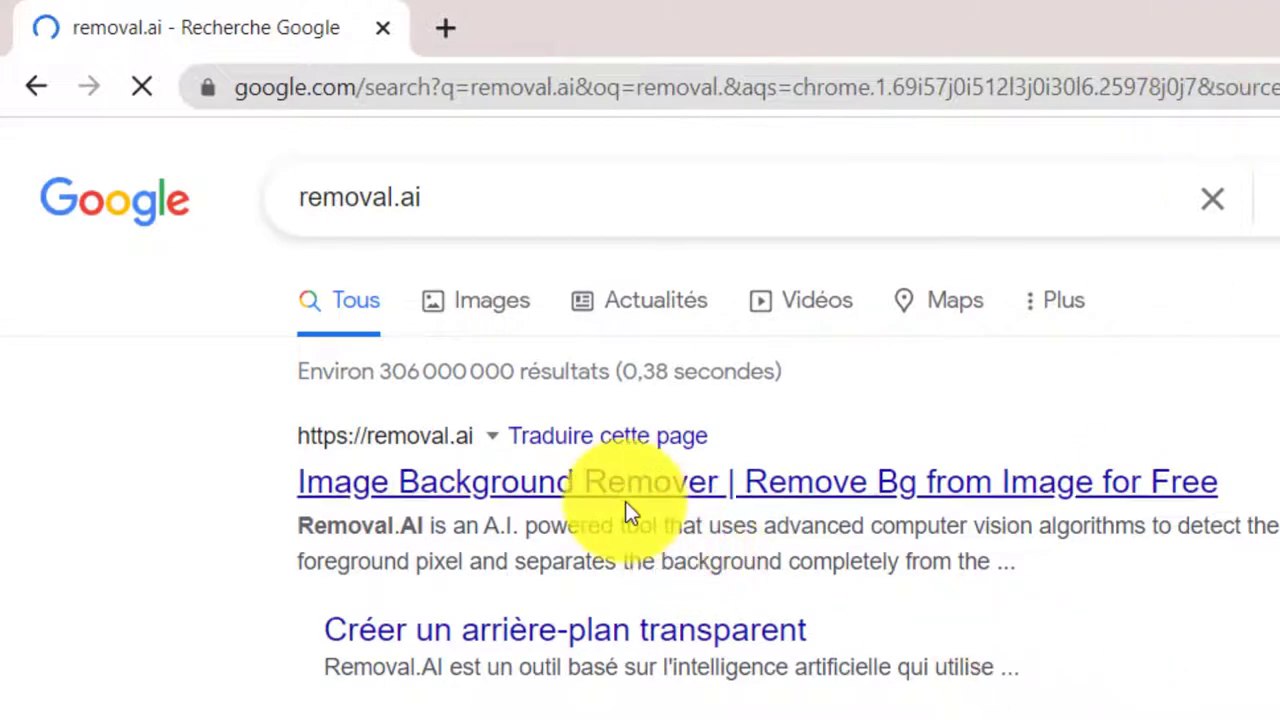
# Open the removal.ai 'Image Background Remover' site from the search results
pyautogui.click(893, 487)
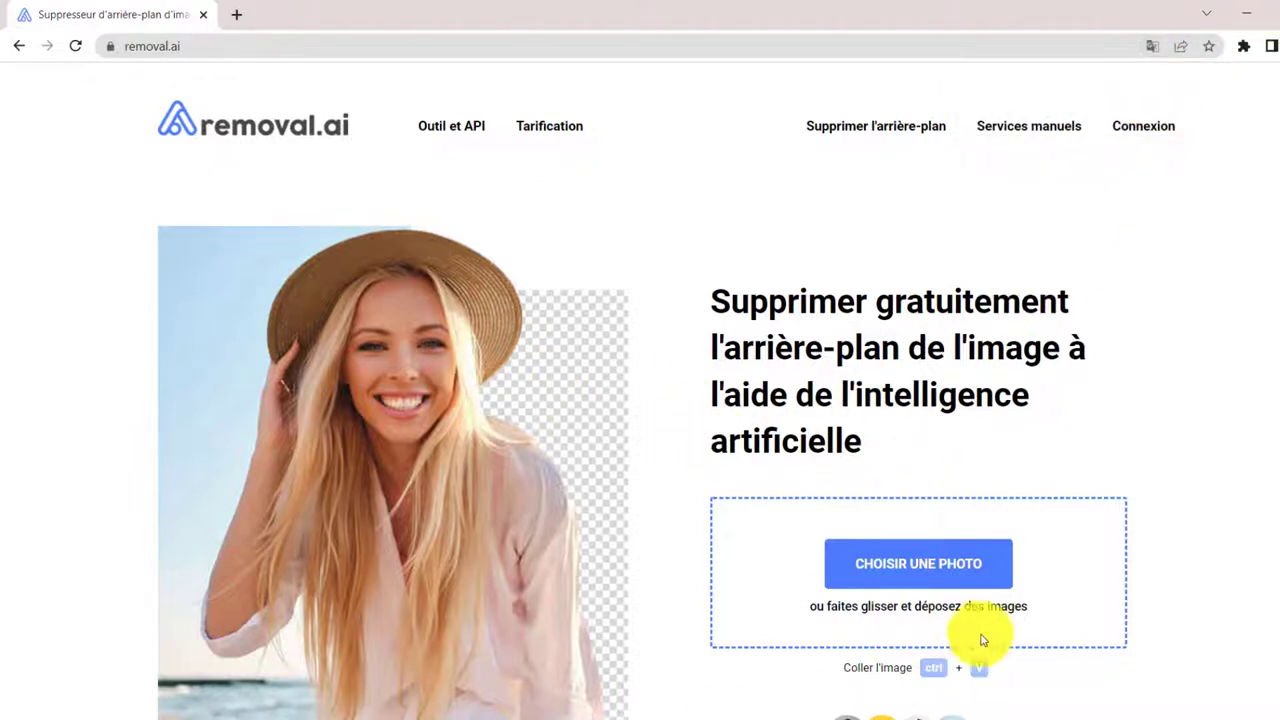
pyautogui.scroll(-3, 1030, 530)
pyautogui.scroll(3, 1030, 530)
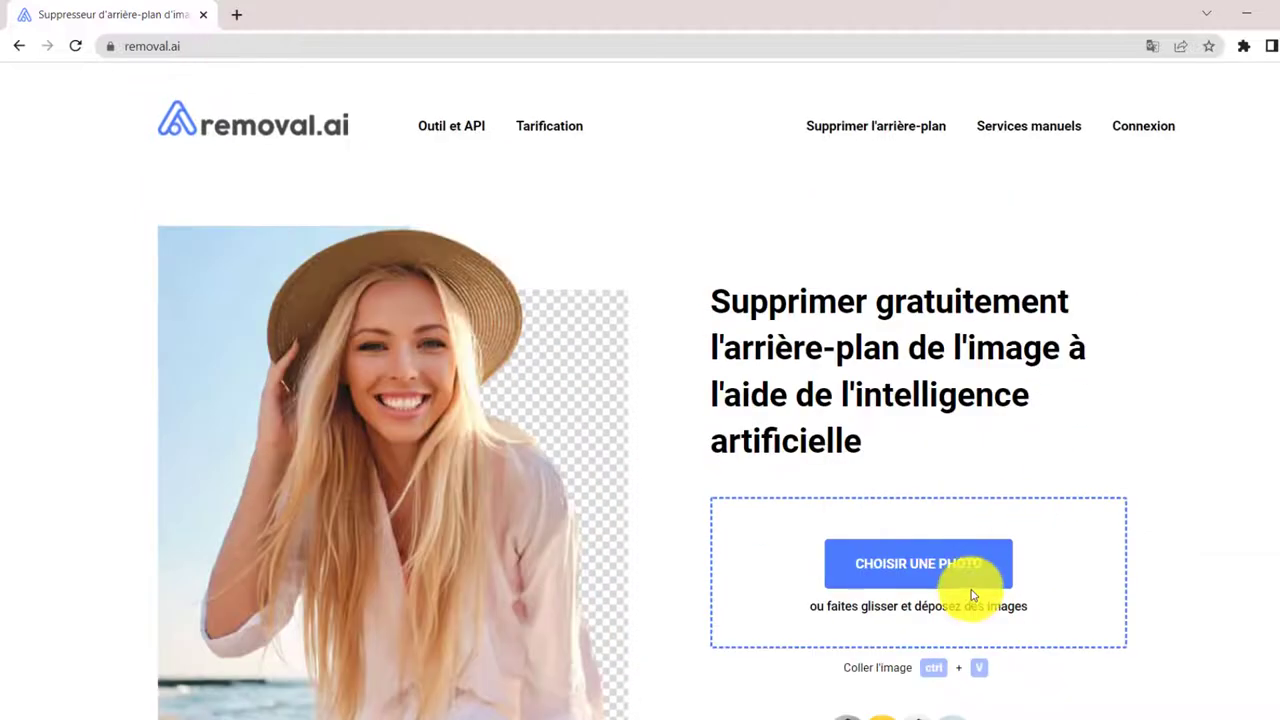
# Upload pexels-justin-shaifer-1222271 from Téléchargements and download its background-free cutout
pyautogui.click(927, 580)
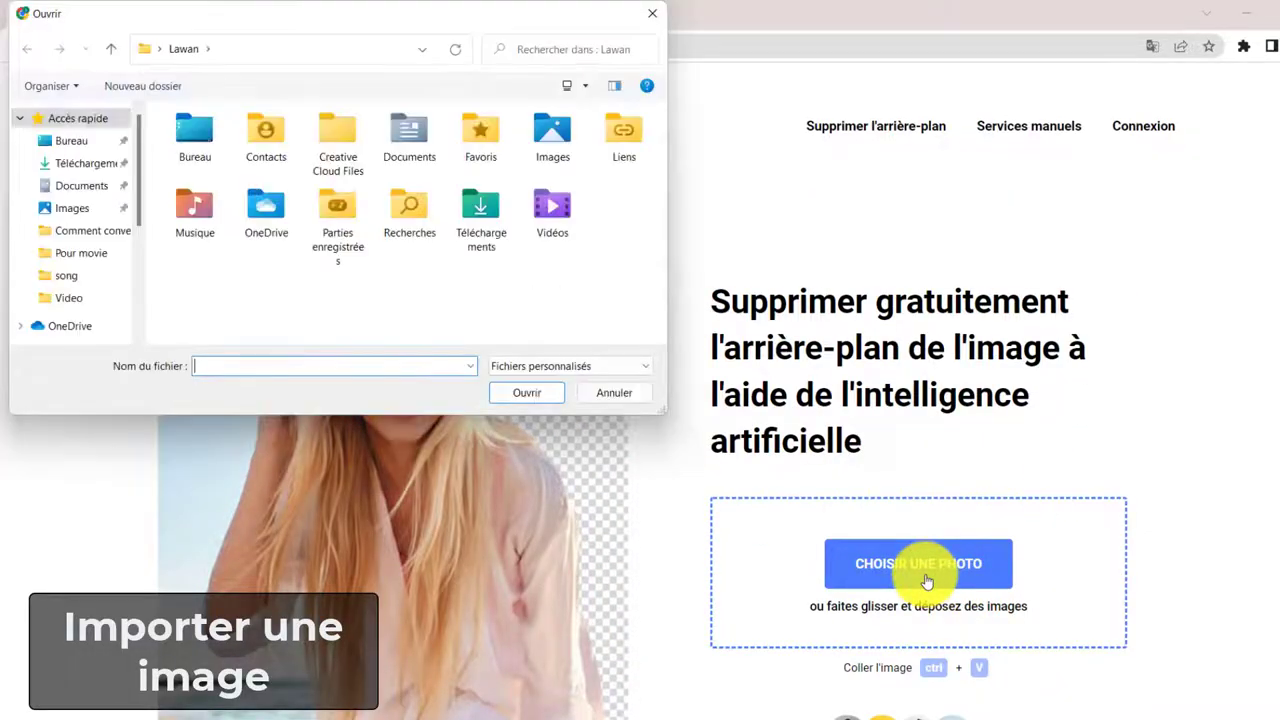
pyautogui.click(74, 170)
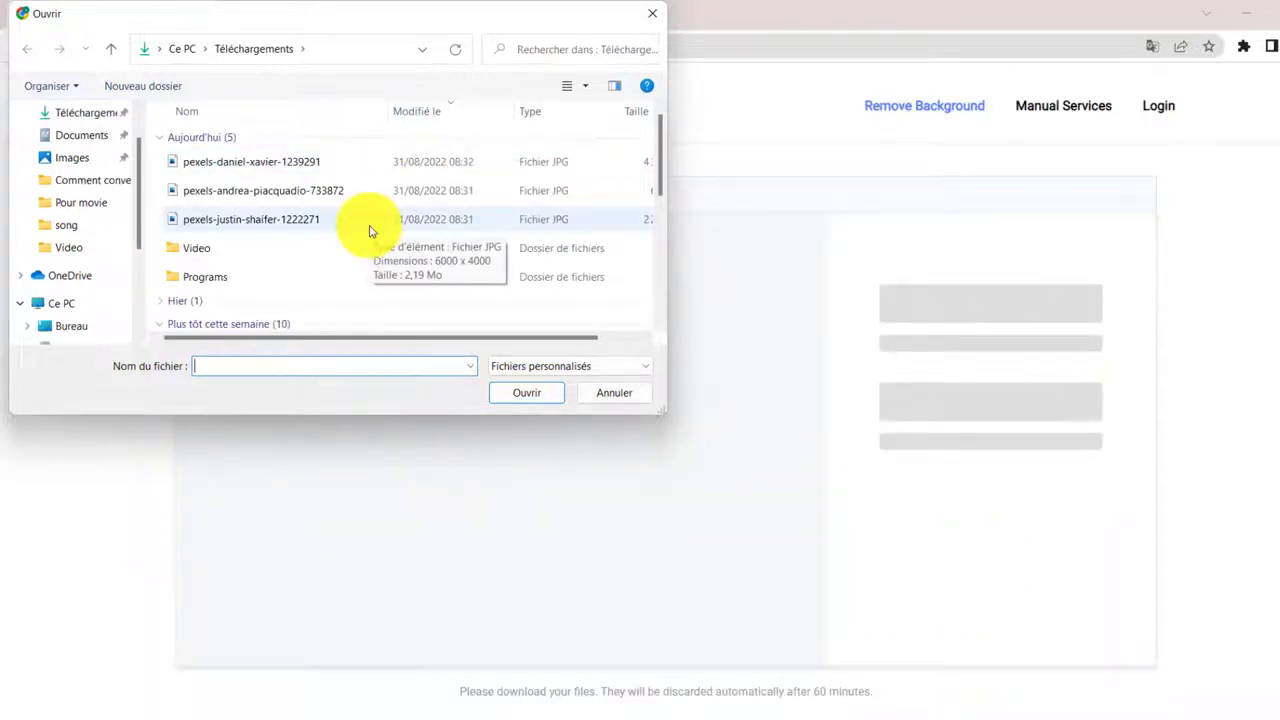
pyautogui.click(369, 228)
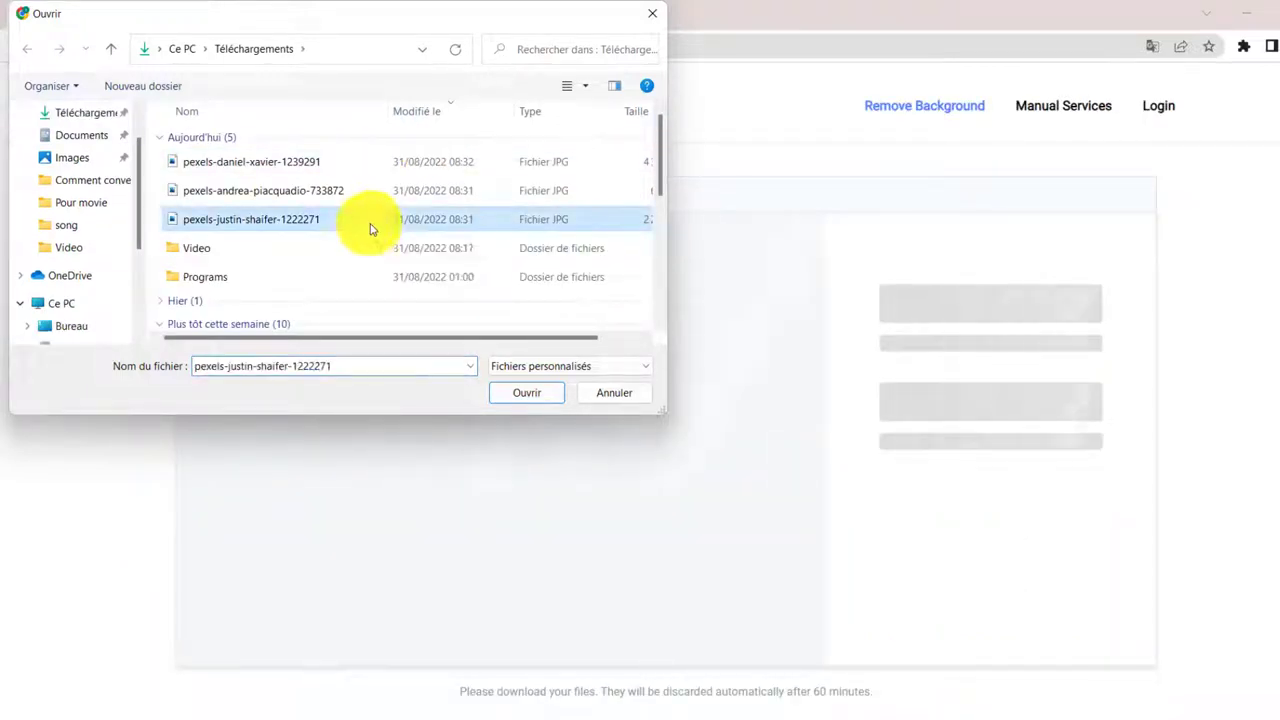
pyautogui.click(537, 400)
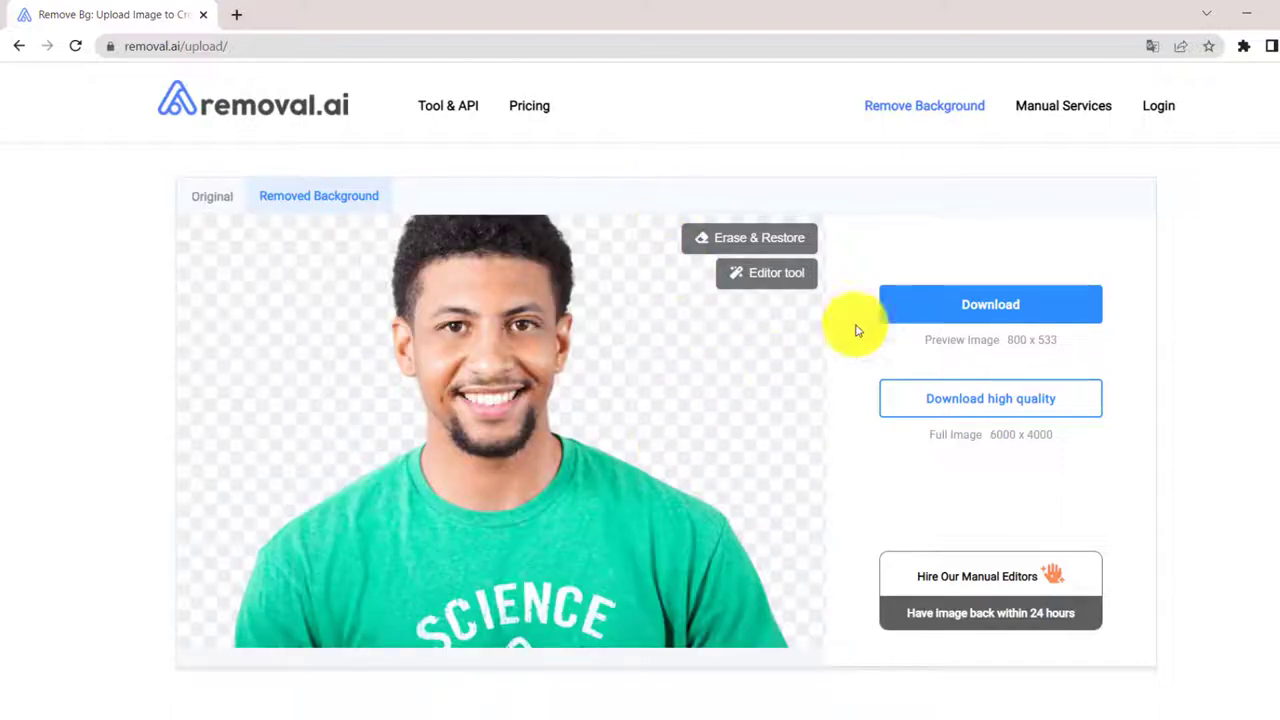
pyautogui.click(997, 317)
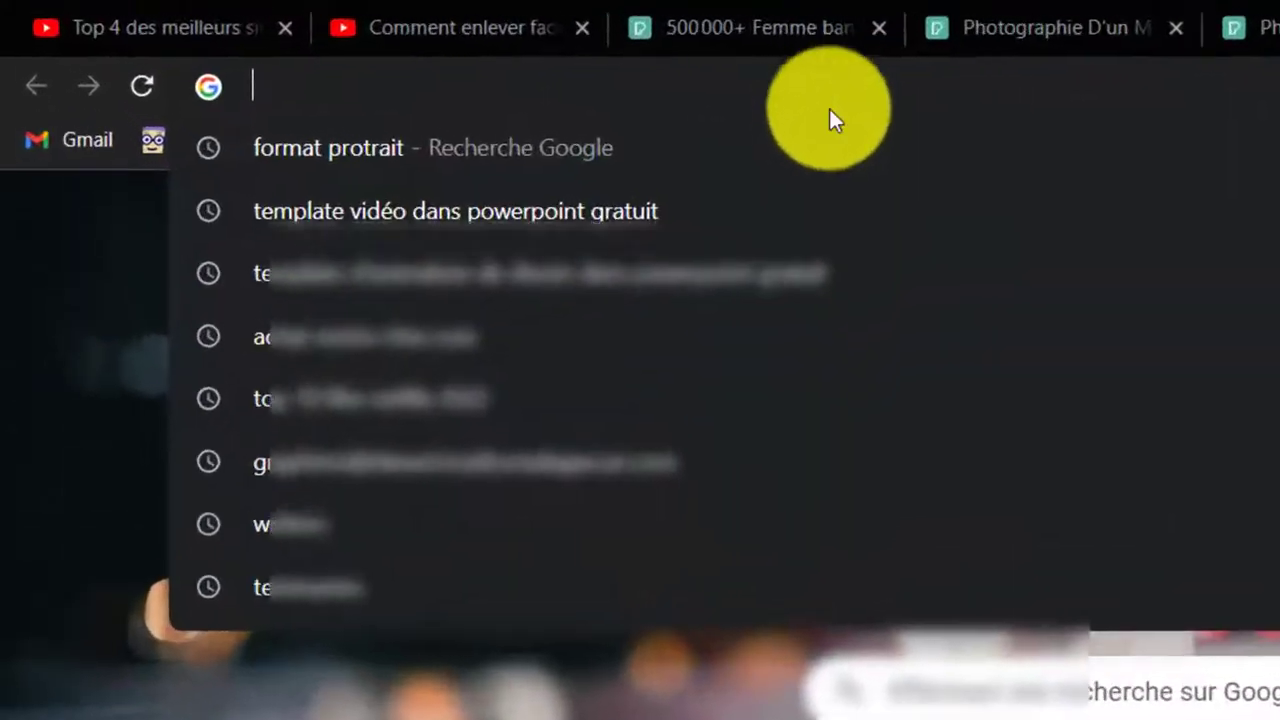
# Go to canva.com and open the Yellow Modern Healthy Food Youtube Thumbnail design
pyautogui.write('can')
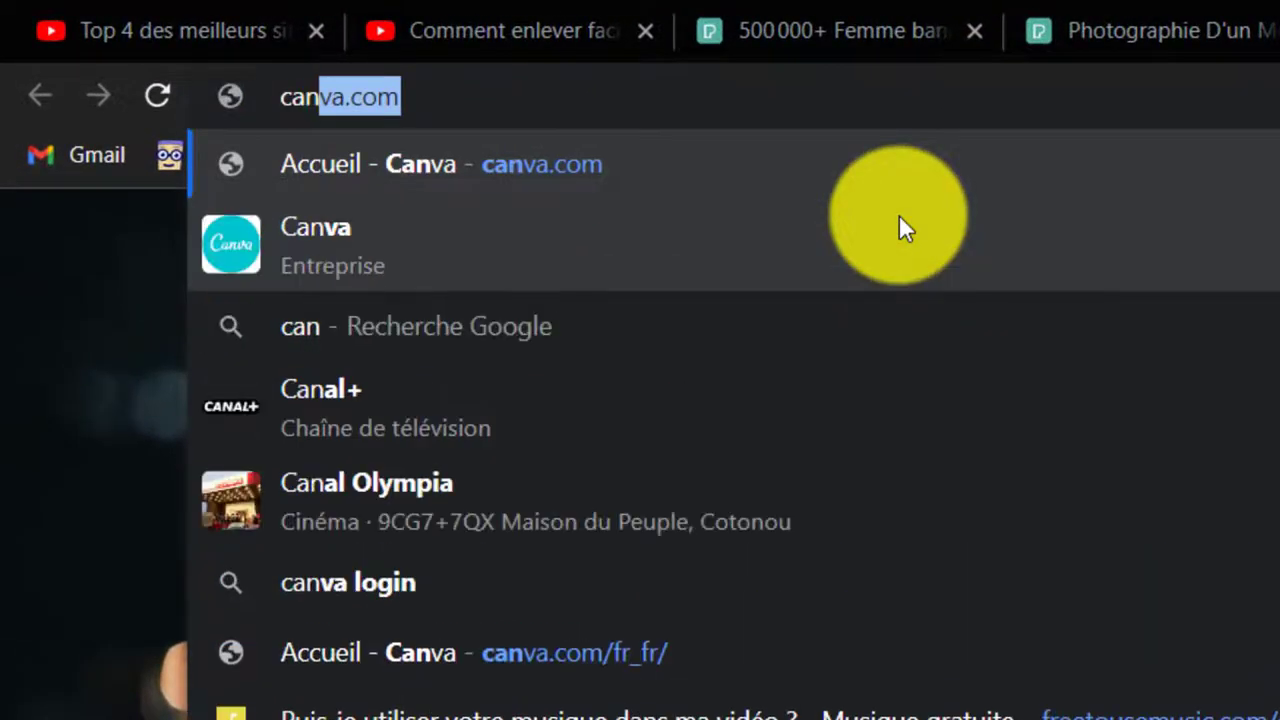
pyautogui.write('v')
pyautogui.press('Return')
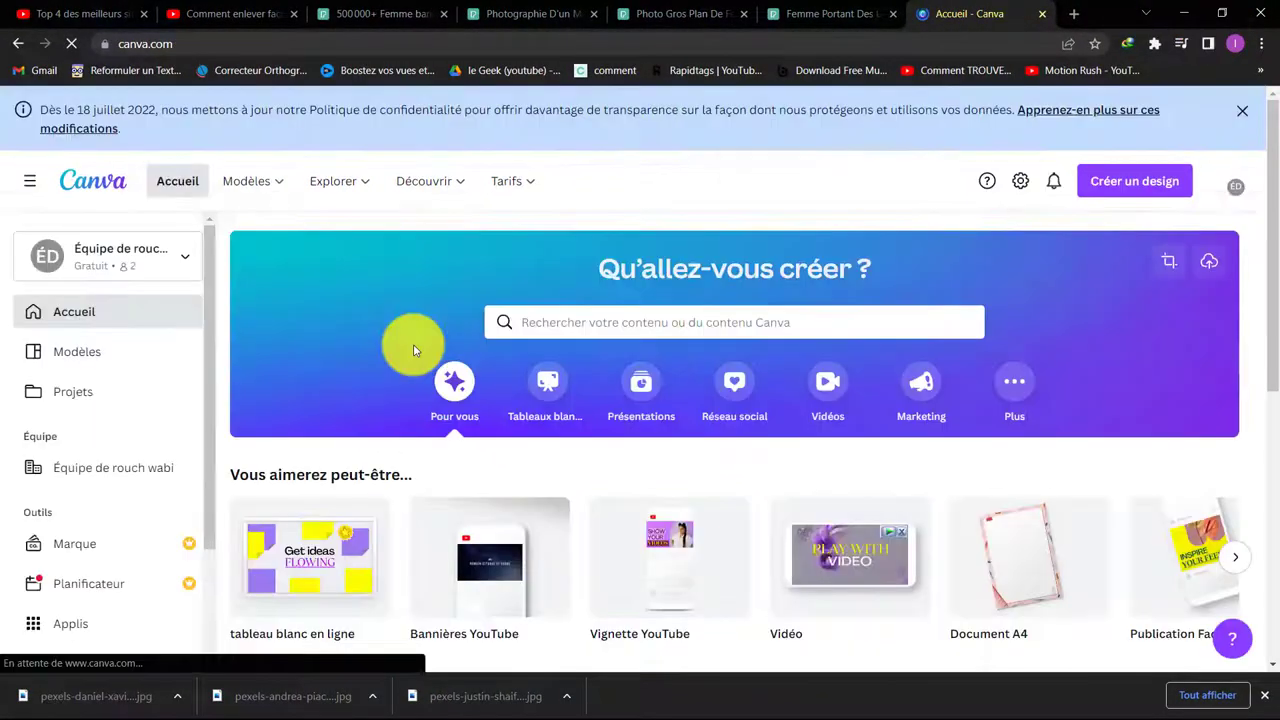
pyautogui.scroll(-2, 415, 350)
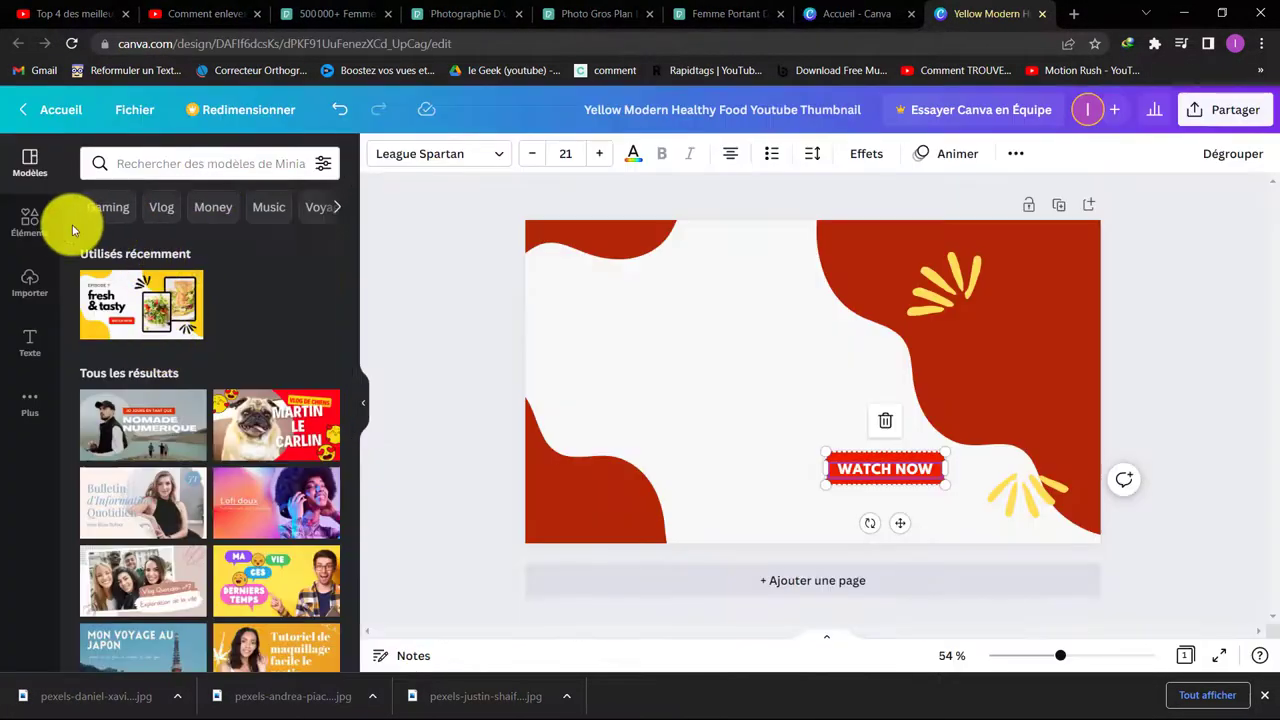
# Upload the [removal.ai]_tmp-630f02480faba cutout from Téléchargements into Canva's imported images
pyautogui.click(30, 284)
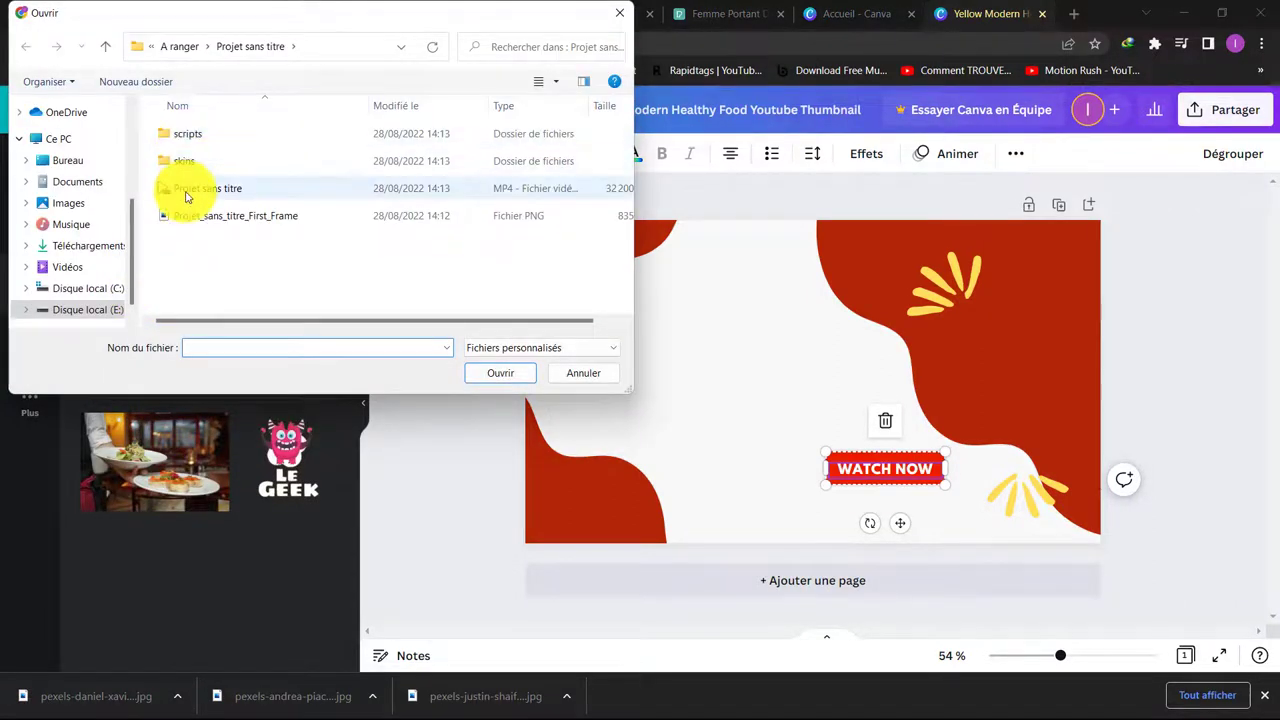
pyautogui.scroll(1, 90, 309)
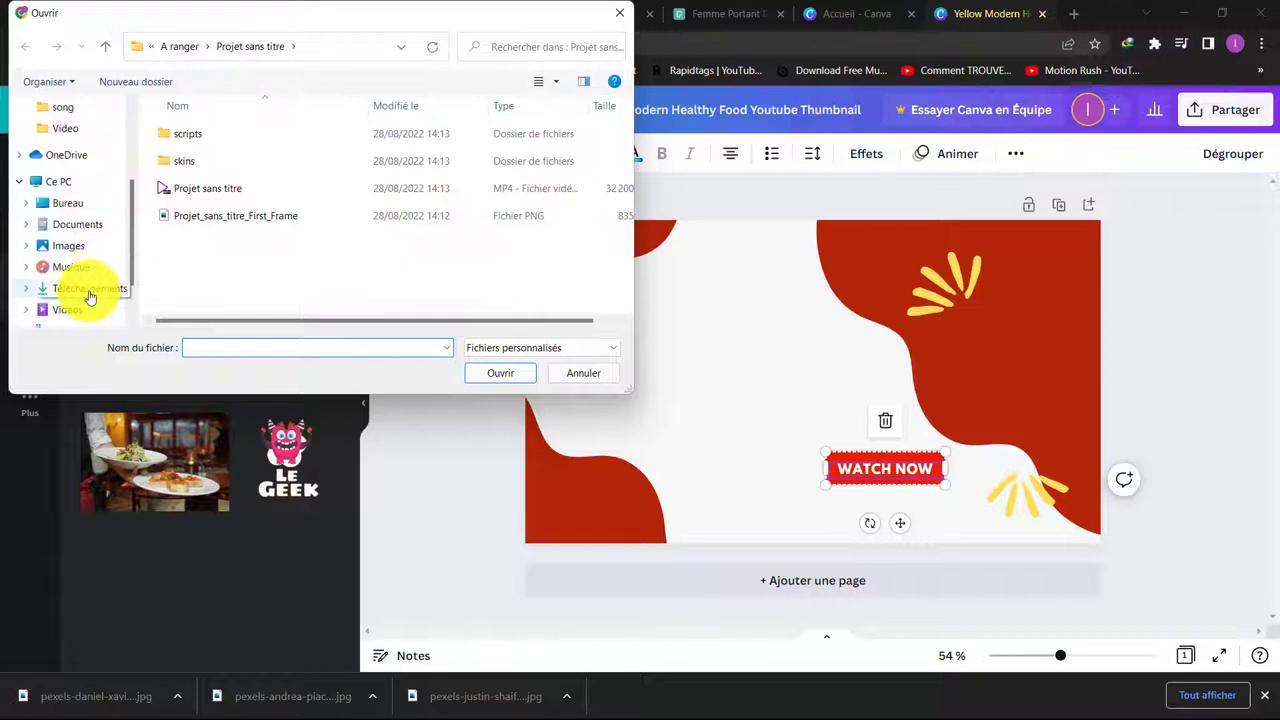
pyautogui.click(90, 290)
pyautogui.click(200, 153)
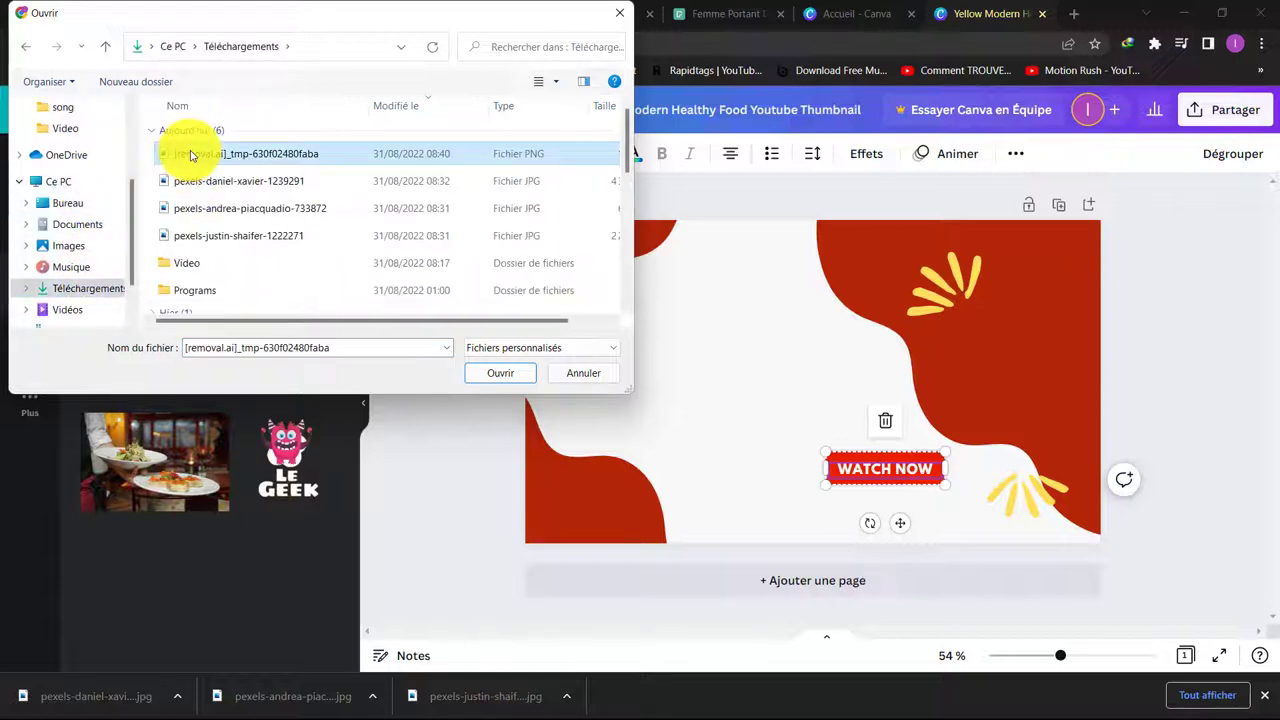
pyautogui.click(503, 374)
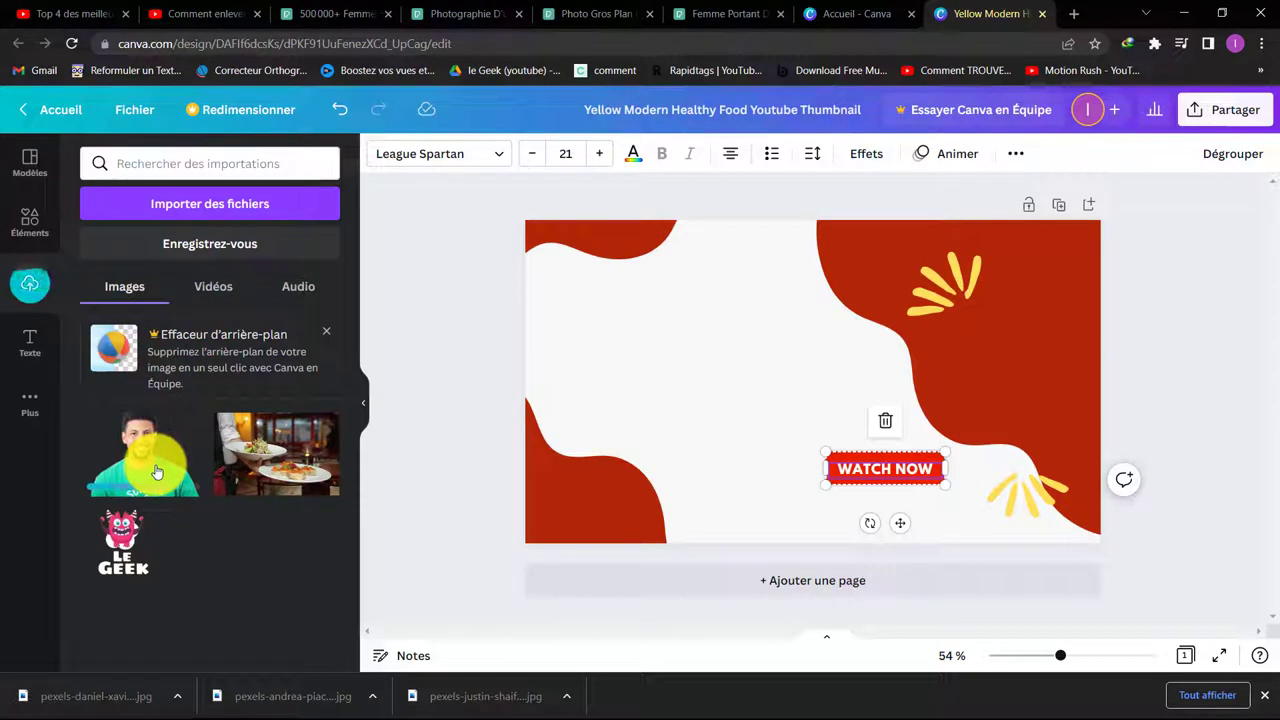
# Add the cutout portrait to the thumbnail, enlarge it, and shift it up and slightly right
pyautogui.click(156, 472)
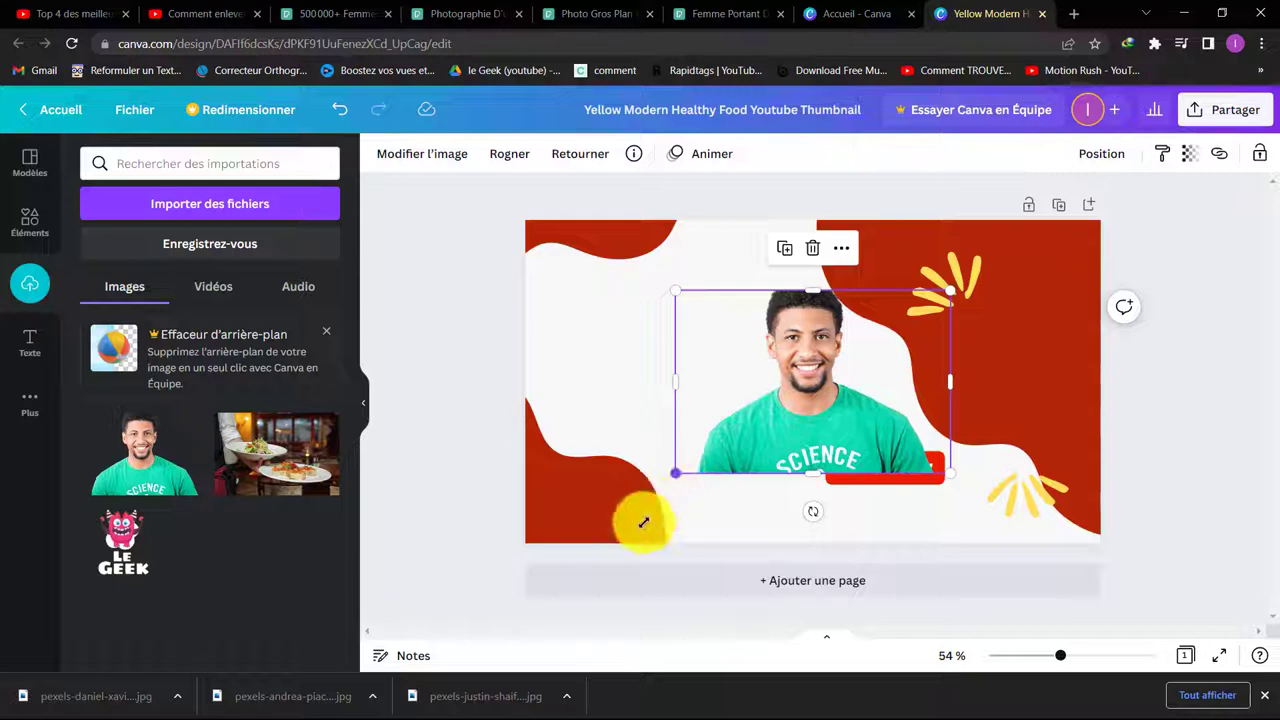
pyautogui.moveTo(644, 522); pyautogui.dragTo(432, 630)
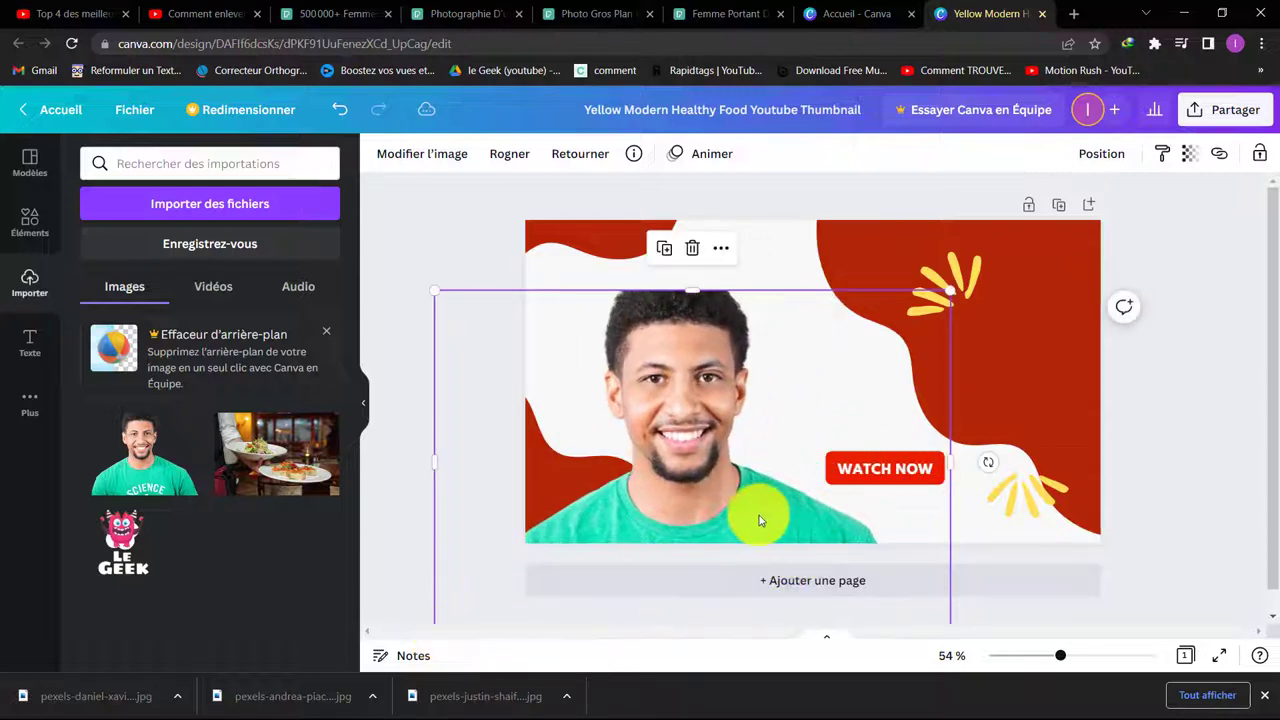
pyautogui.moveTo(758, 520); pyautogui.dragTo(742, 443)
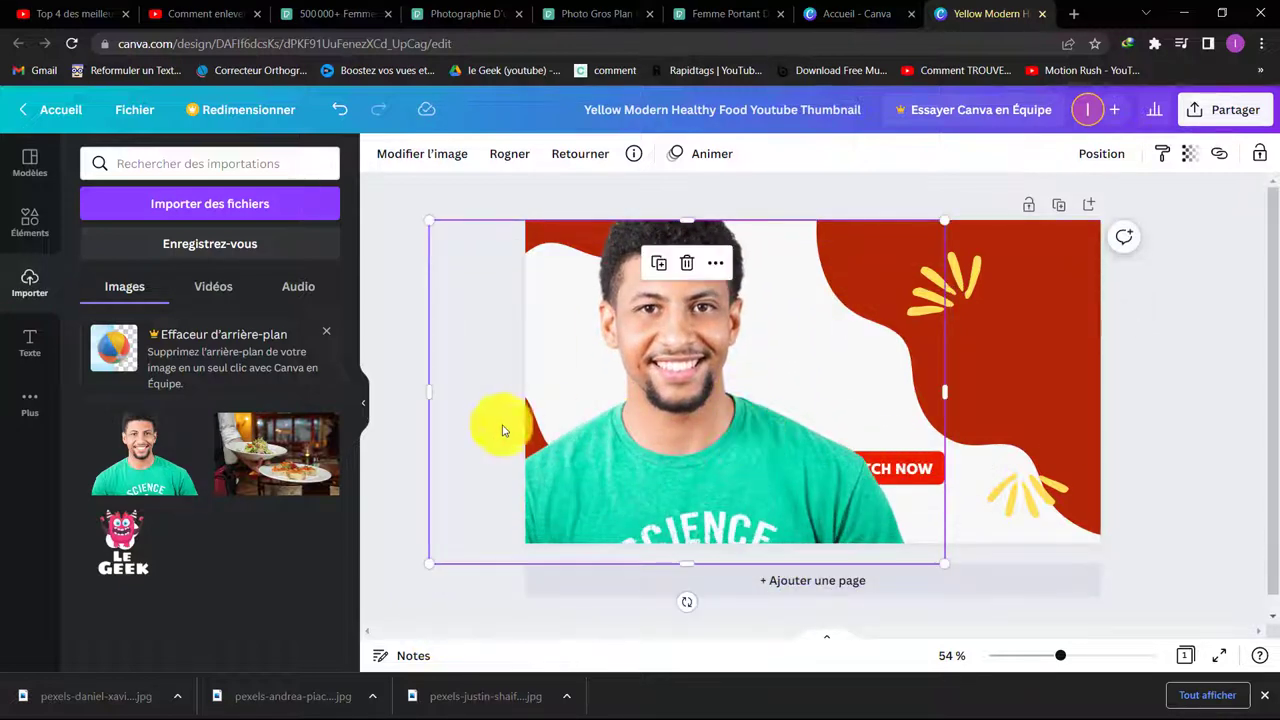
pyautogui.click(473, 364)
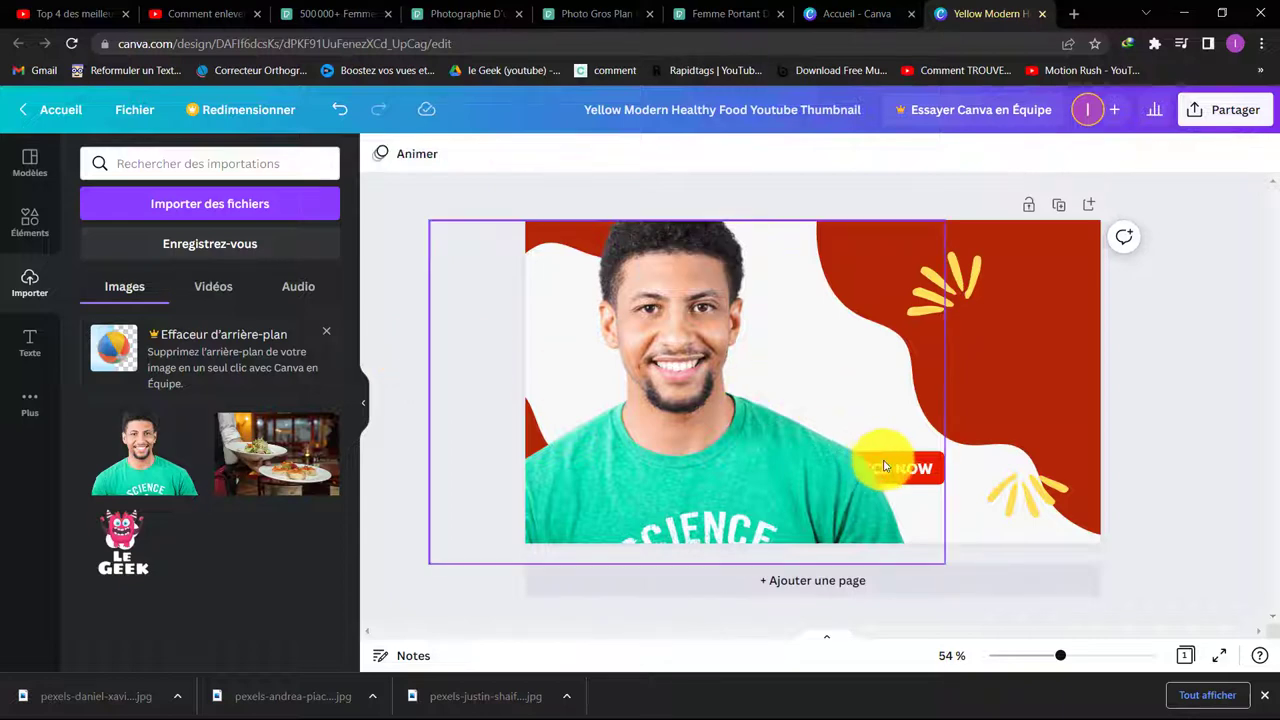
pyautogui.moveTo(884, 466); pyautogui.dragTo(922, 462)
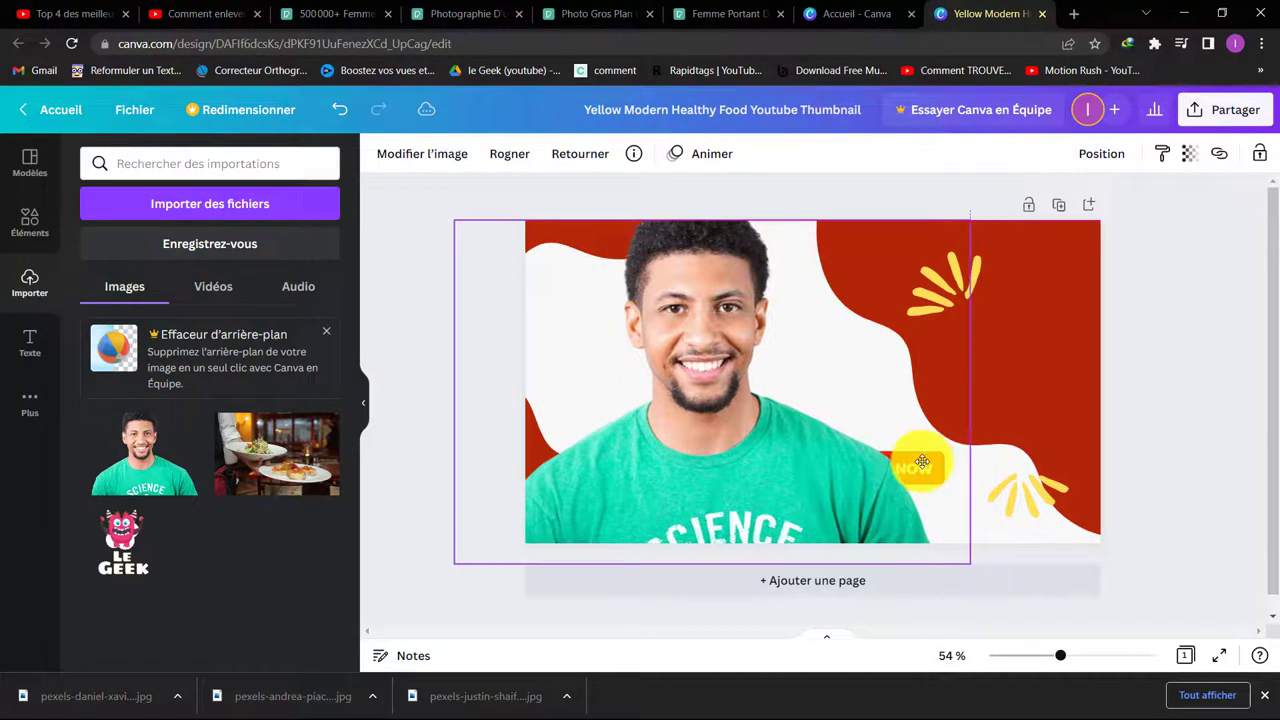
# Move one yellow starburst to the upper left, the other beside the shirt, and nudge WATCH NOW right
pyautogui.moveTo(980, 415); pyautogui.dragTo(984, 301)
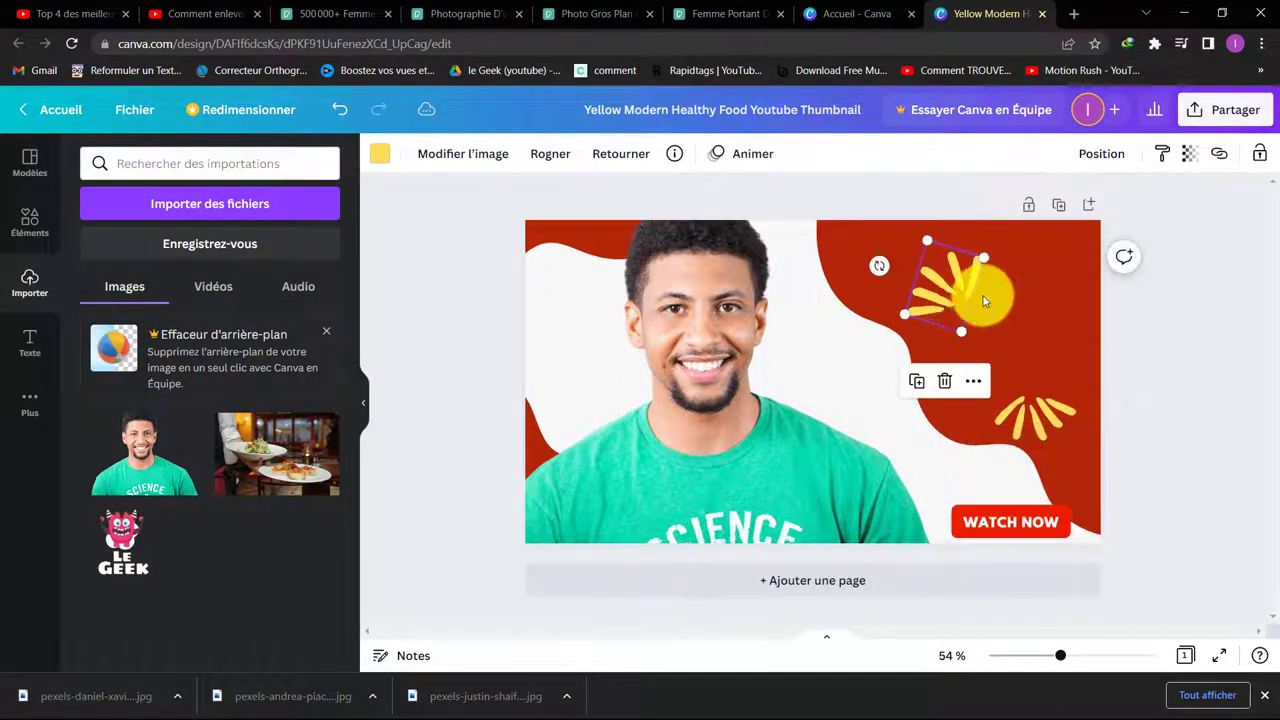
pyautogui.moveTo(959, 270); pyautogui.dragTo(595, 262)
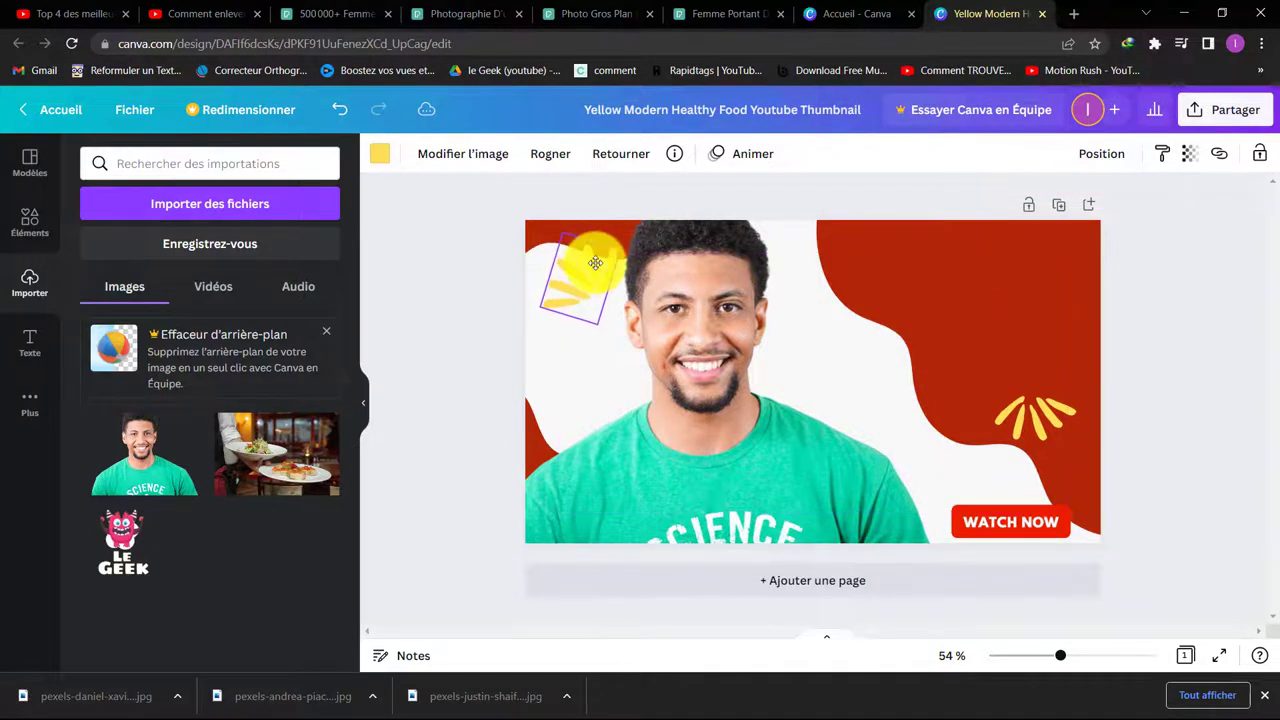
pyautogui.moveTo(1045, 425)
pyautogui.mouseDown()
pyautogui.moveTo(854, 406)
pyautogui.moveTo(882, 470)
pyautogui.mouseUp()
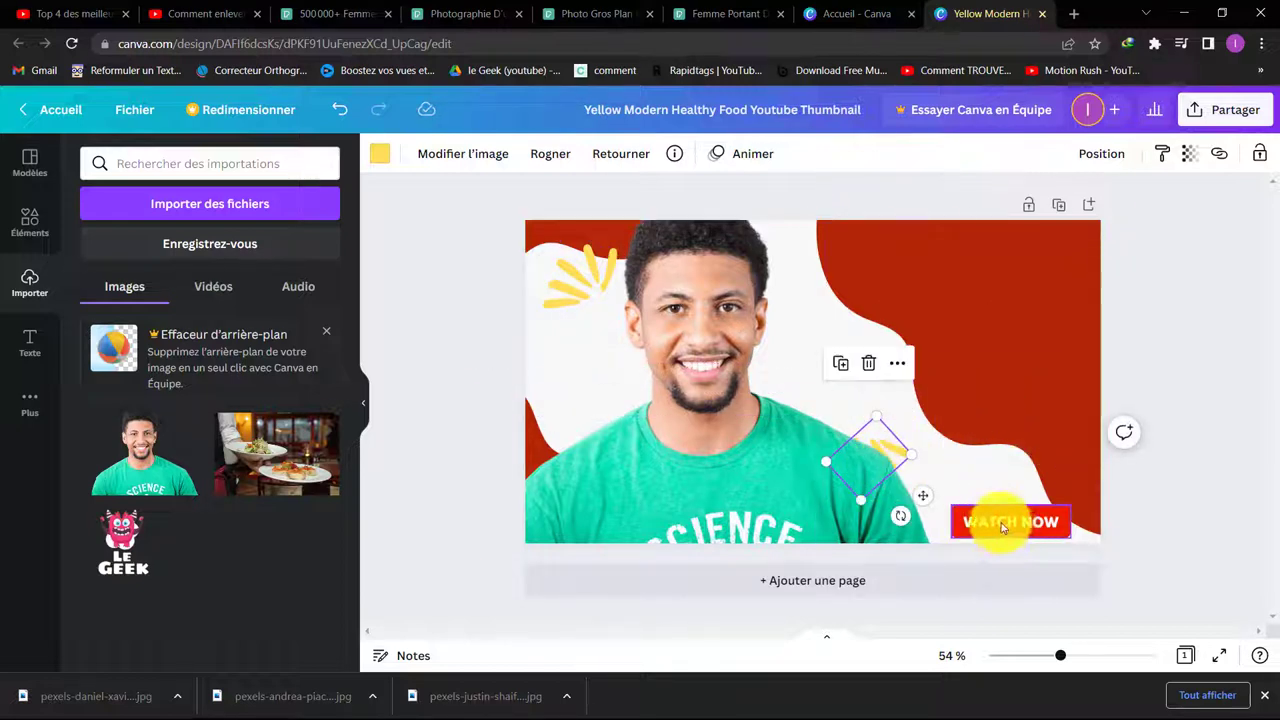
pyautogui.moveTo(1003, 527); pyautogui.dragTo(1013, 527)
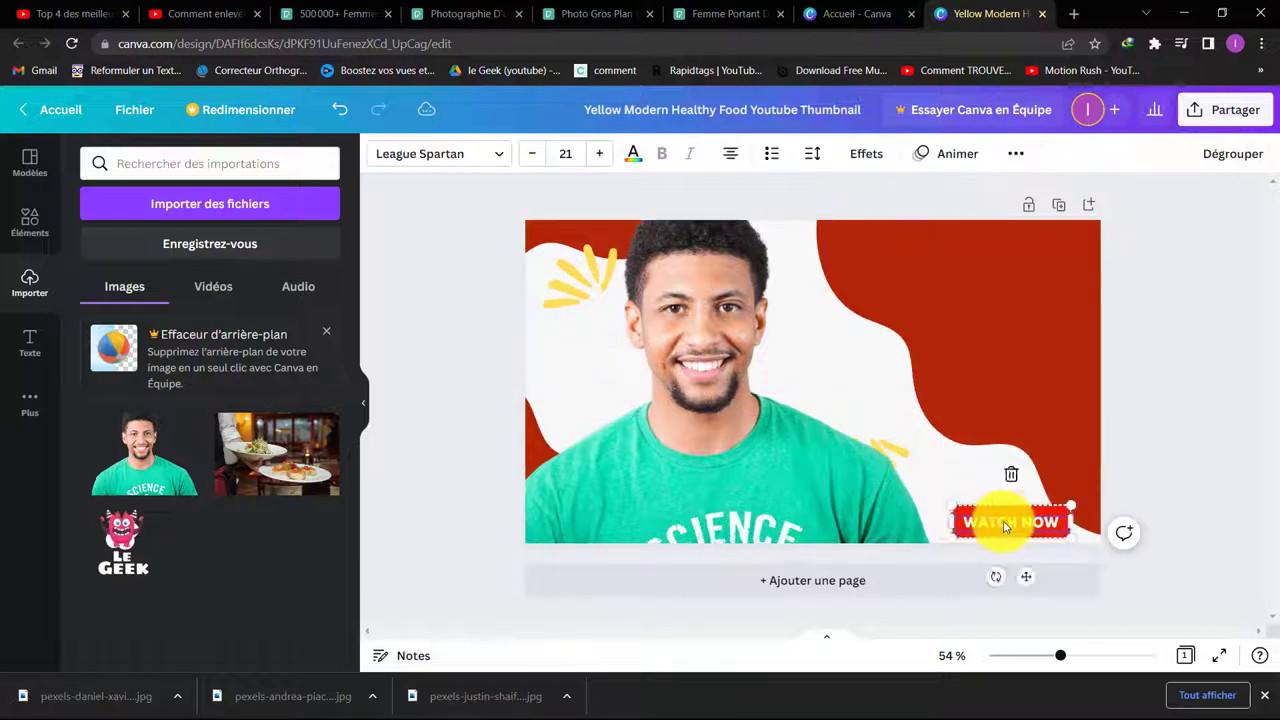
pyautogui.click(466, 314)
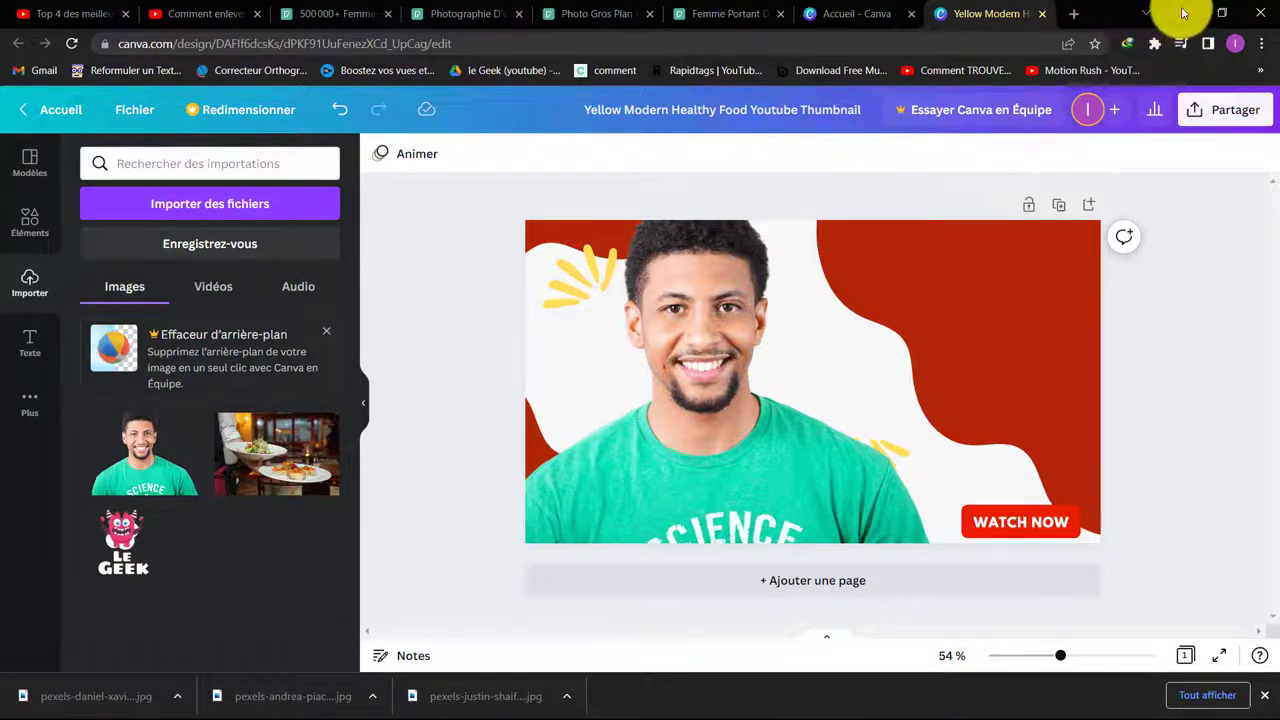
# Return to the removal.ai Chrome window and enter cutout pro in the address bar
pyautogui.click(1183, 13)
pyautogui.moveTo(878, 700)
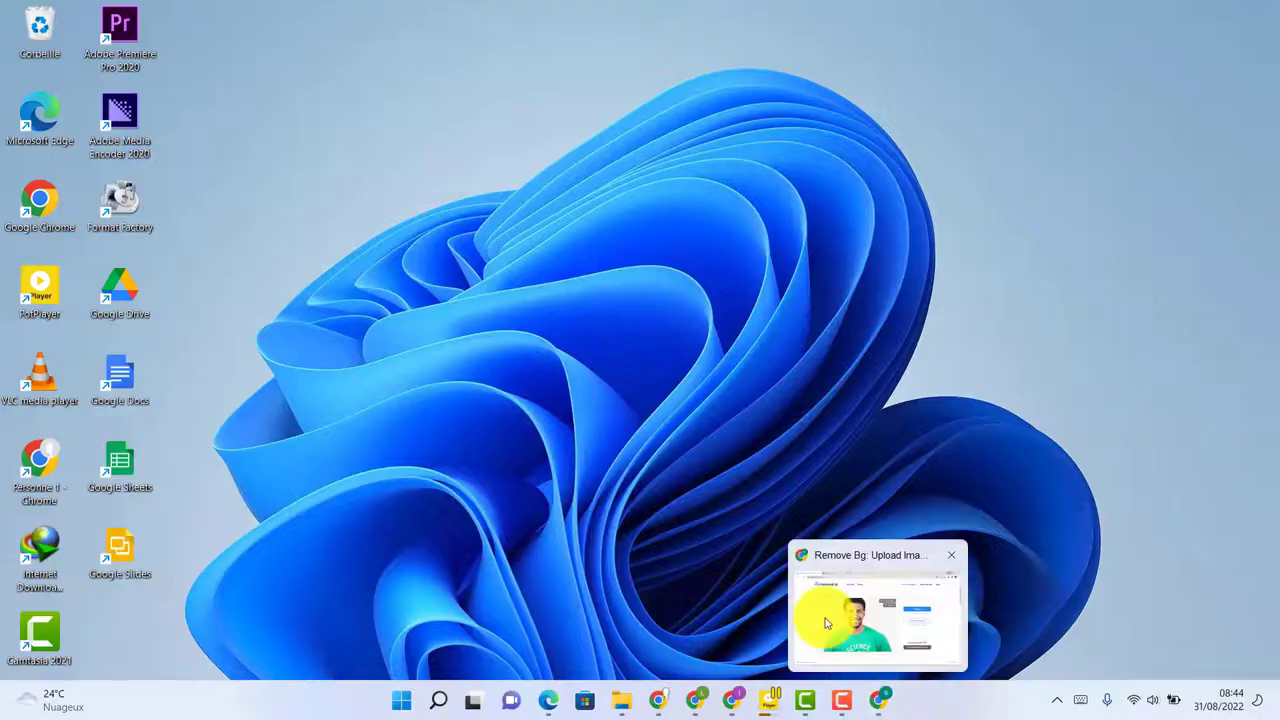
pyautogui.click(826, 623)
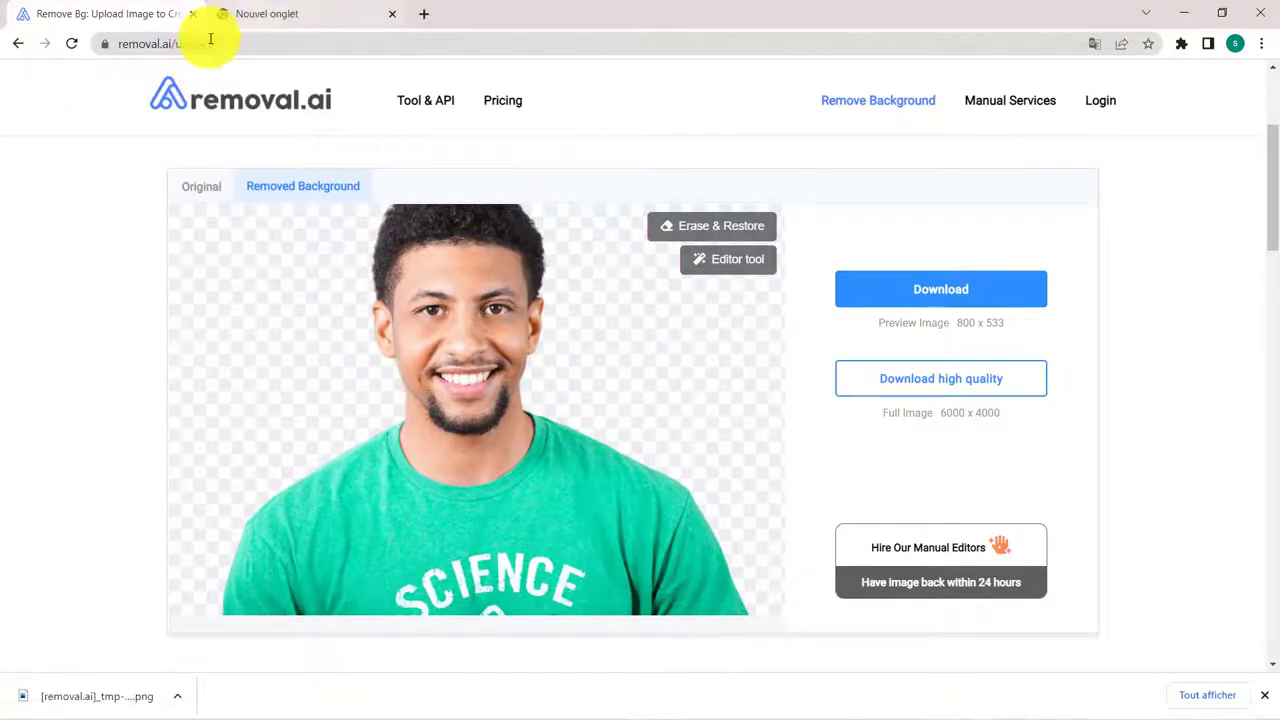
pyautogui.click(249, 44)
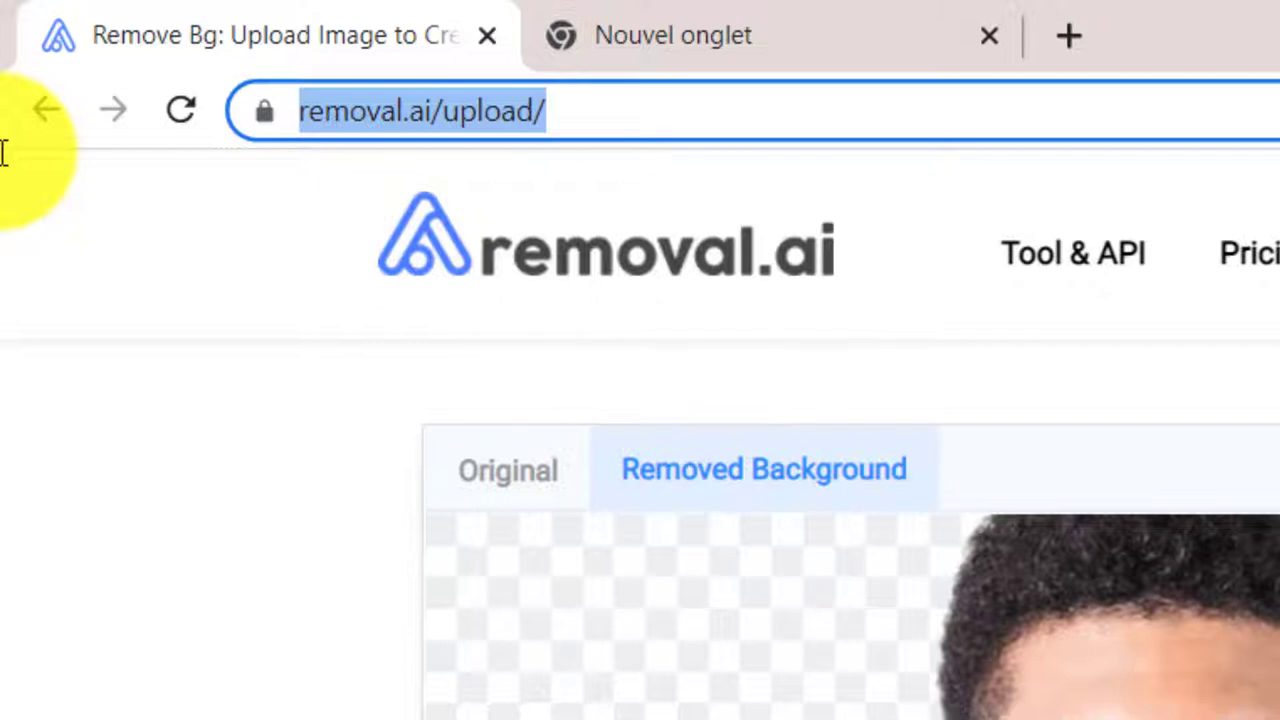
pyautogui.write('c')
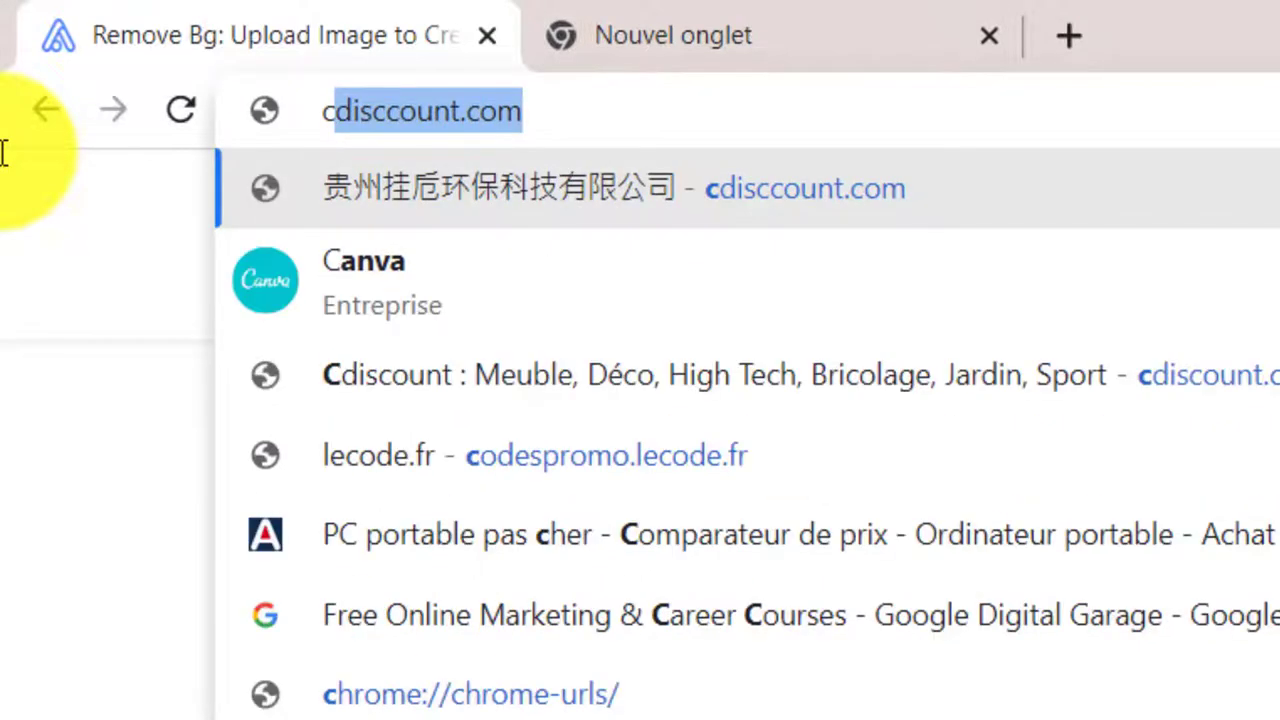
pyautogui.write('ut')
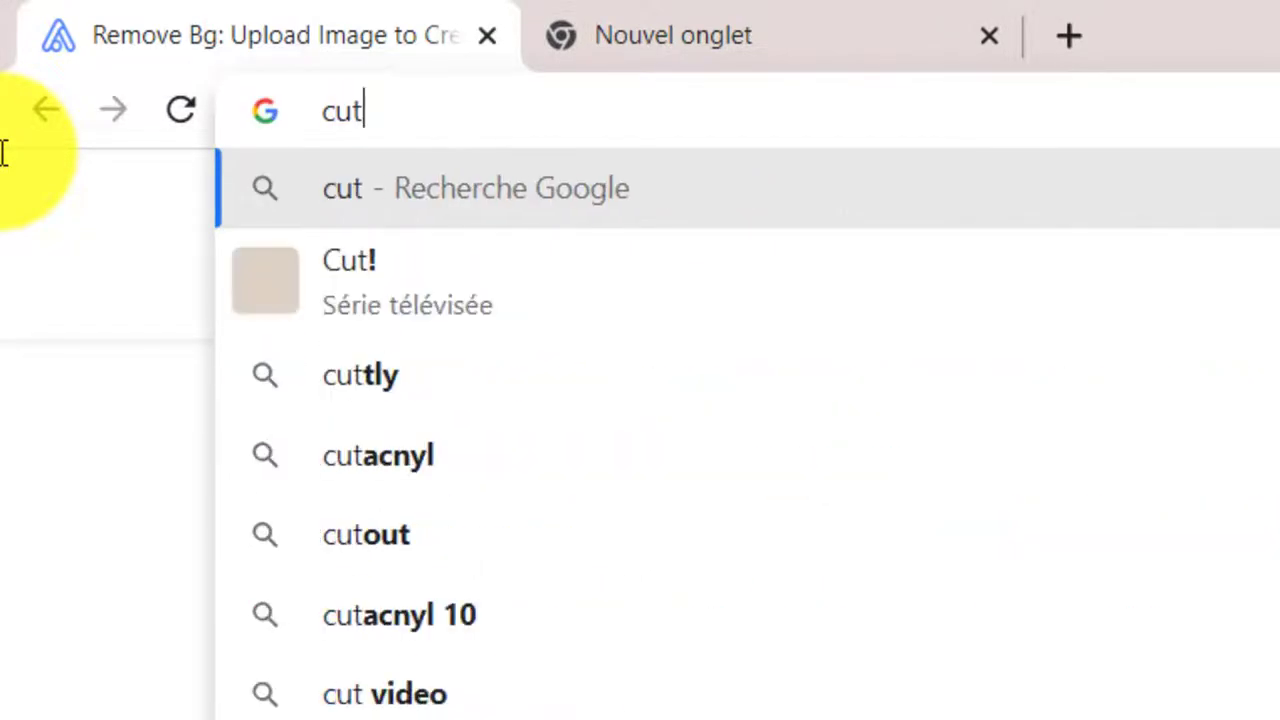
pyautogui.write('out')
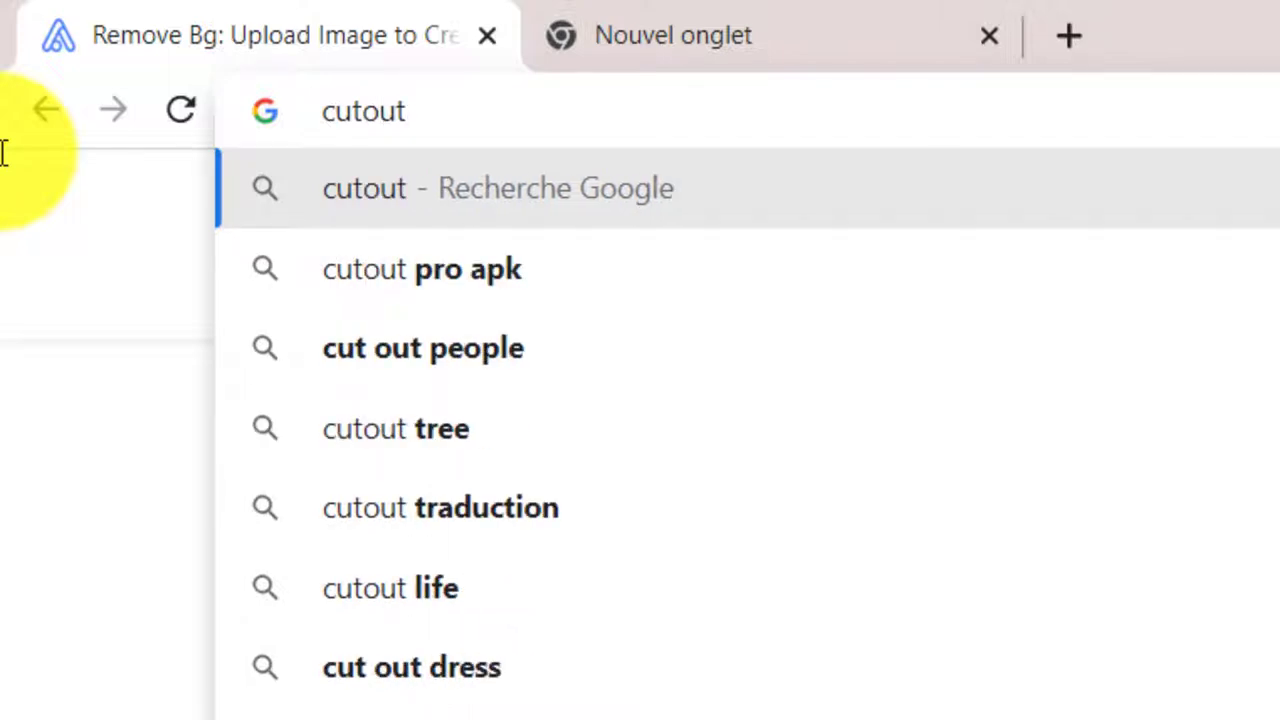
pyautogui.write(' pro')
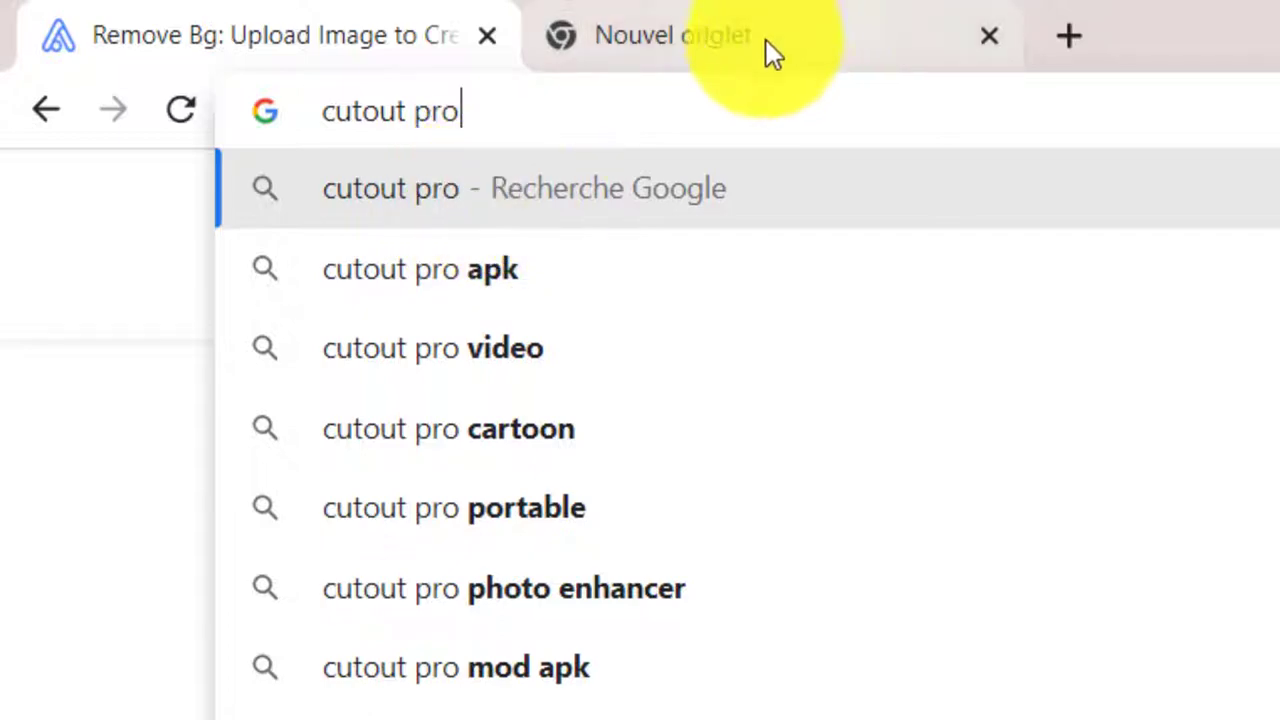
# Search Google for cutout pro and open the cutout.pro site
pyautogui.click(463, 184)
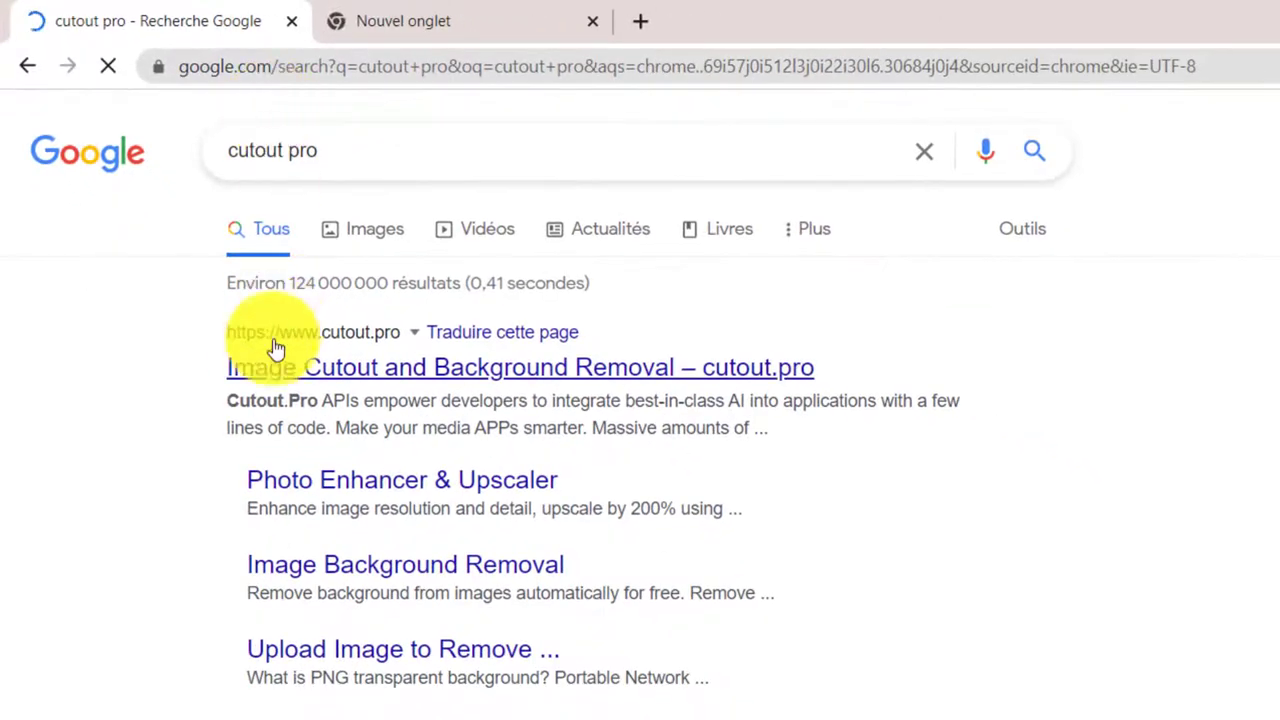
pyautogui.click(543, 378)
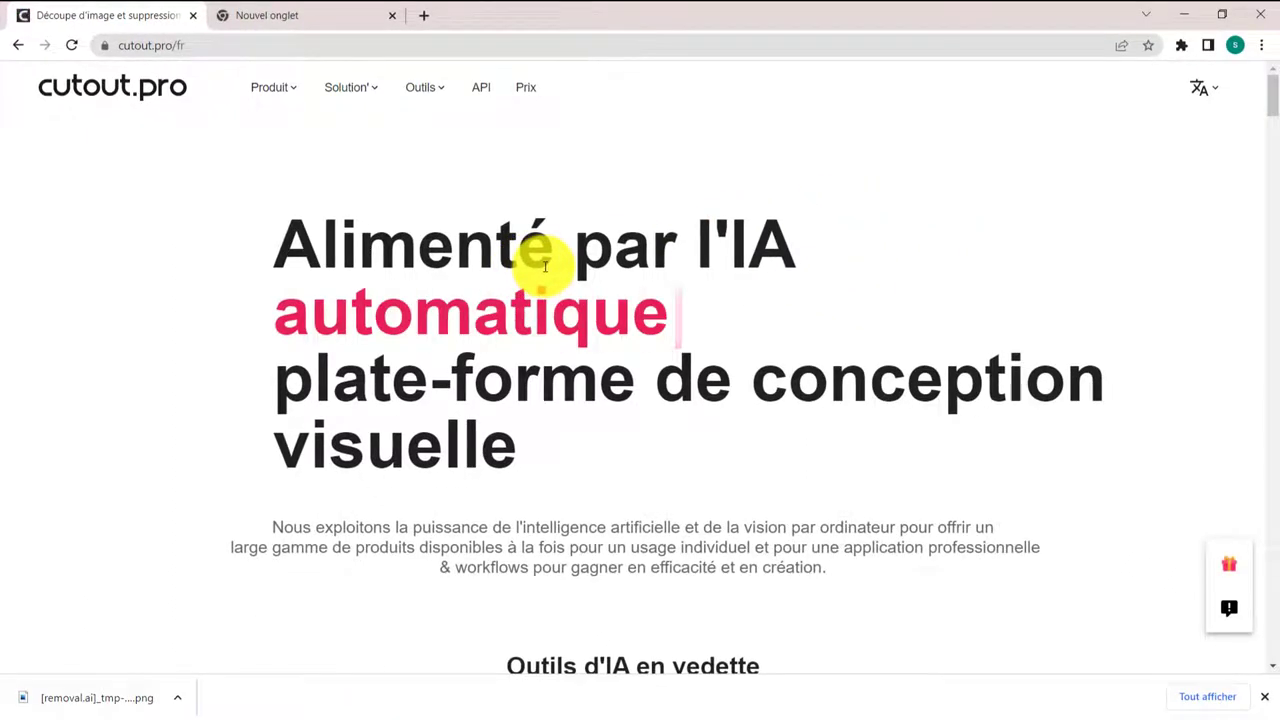
# Scroll through the cutout.pro homepage's AI tool cards and back up toward the top
pyautogui.scroll(-3, 612, 450)
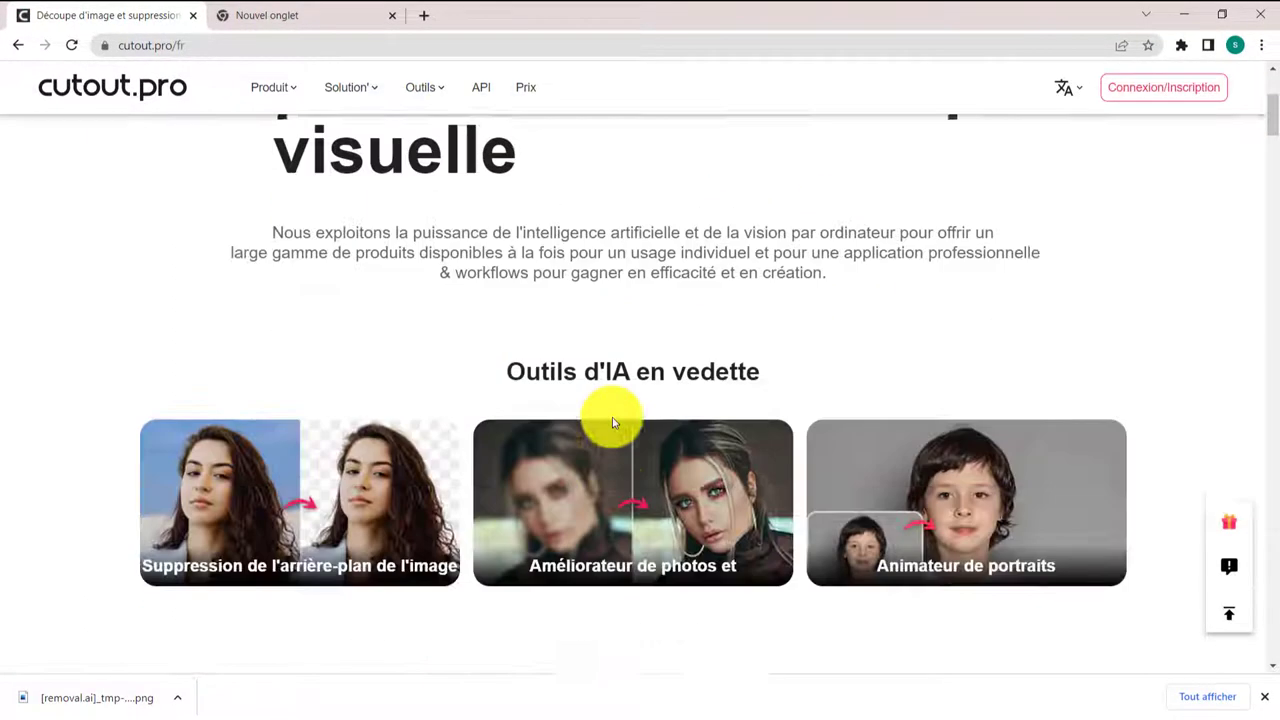
pyautogui.scroll(3, 612, 418)
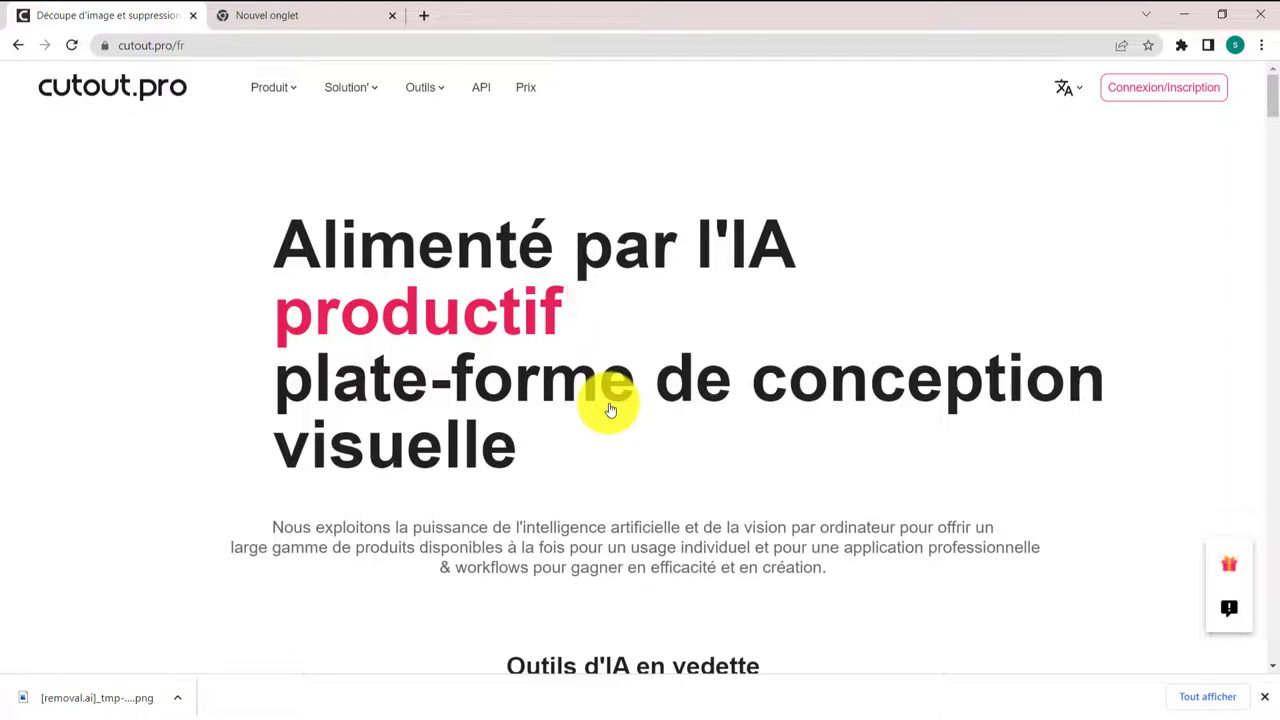
pyautogui.scroll(-3, 610, 408)
pyautogui.scroll(-4, 610, 408)
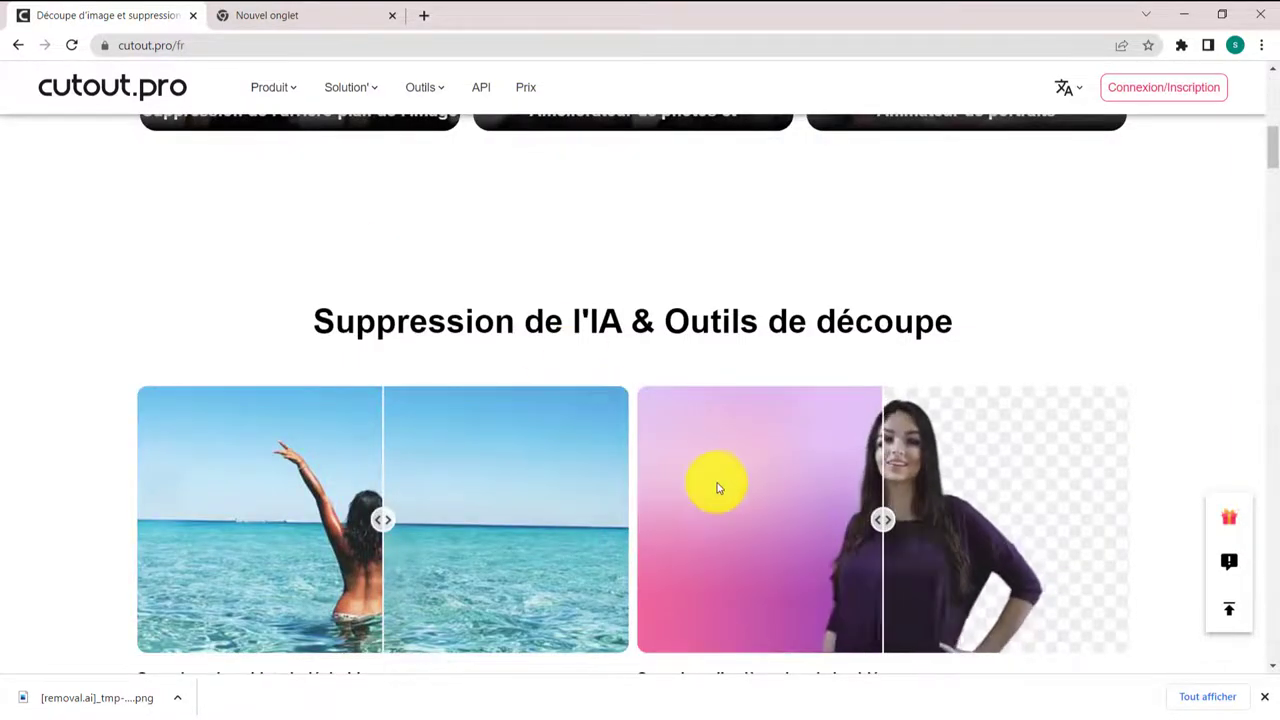
pyautogui.scroll(1, 678, 307)
pyautogui.scroll(2, 678, 307)
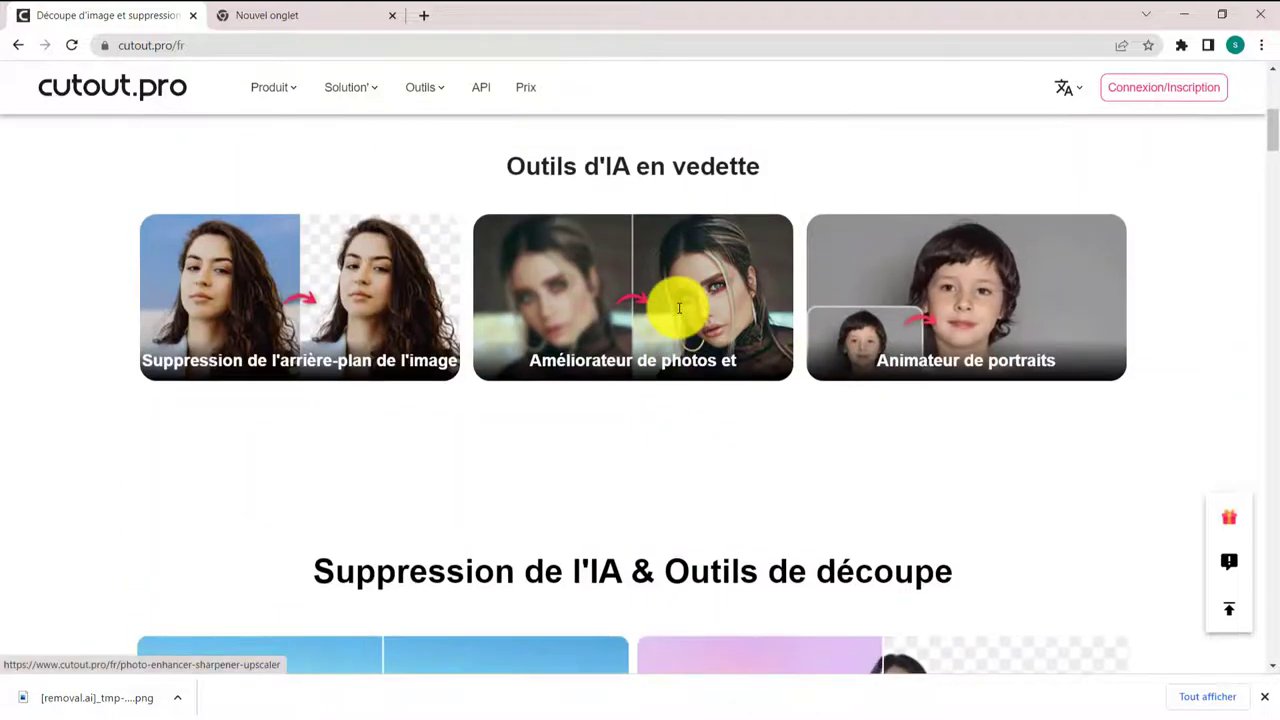
pyautogui.scroll(-3, 678, 300)
pyautogui.scroll(-4, 678, 317)
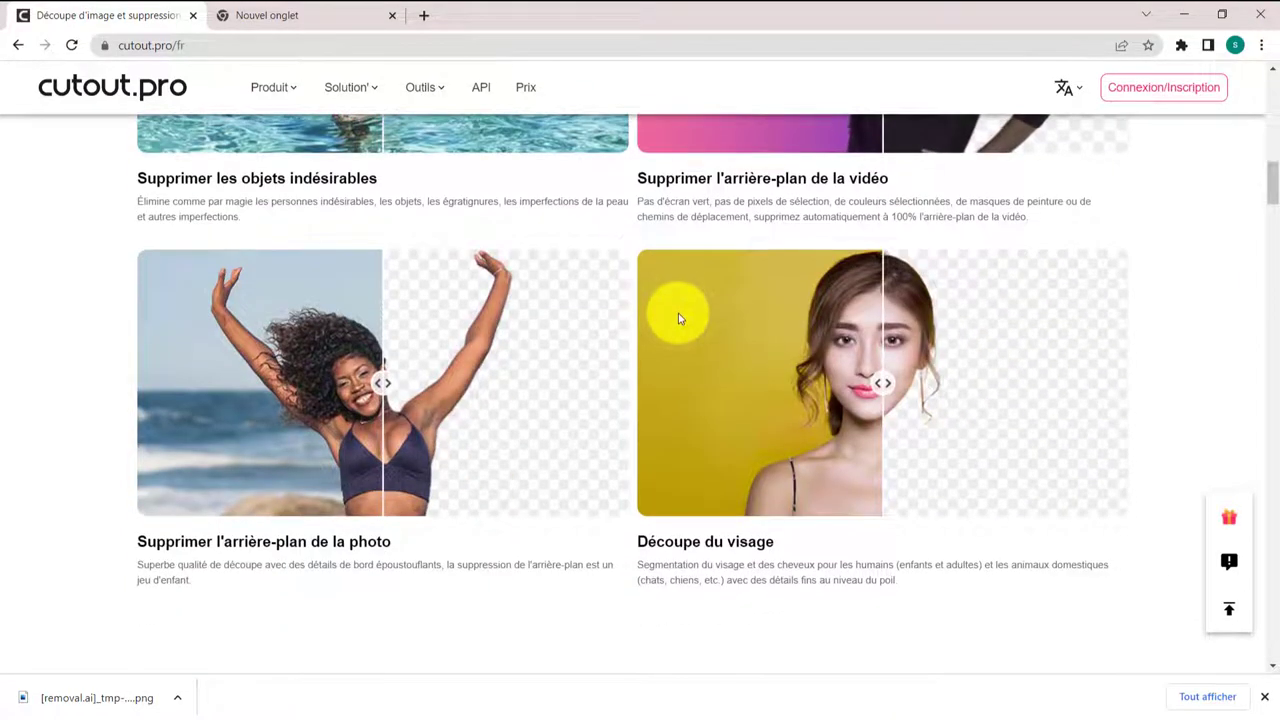
pyautogui.scroll(-3, 678, 318)
pyautogui.scroll(-5, 678, 318)
pyautogui.scroll(-3, 678, 318)
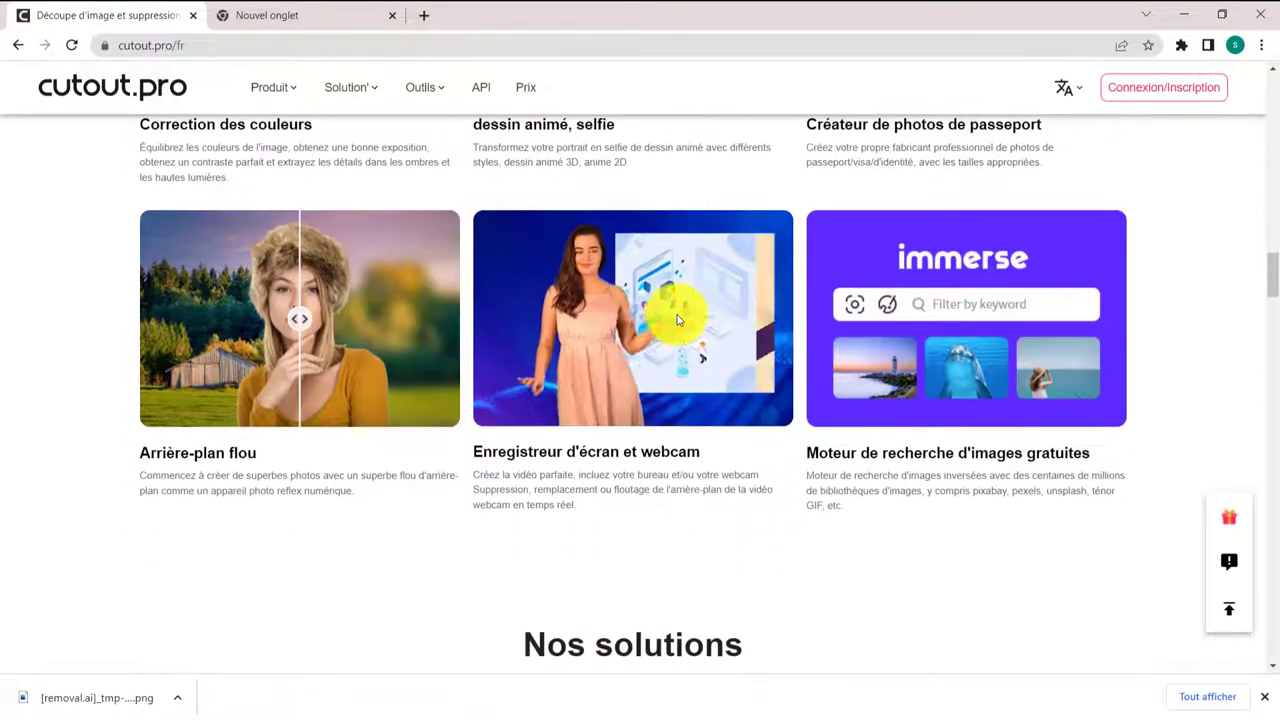
pyautogui.scroll(-4, 678, 320)
pyautogui.scroll(5, 678, 320)
pyautogui.scroll(5, 678, 320)
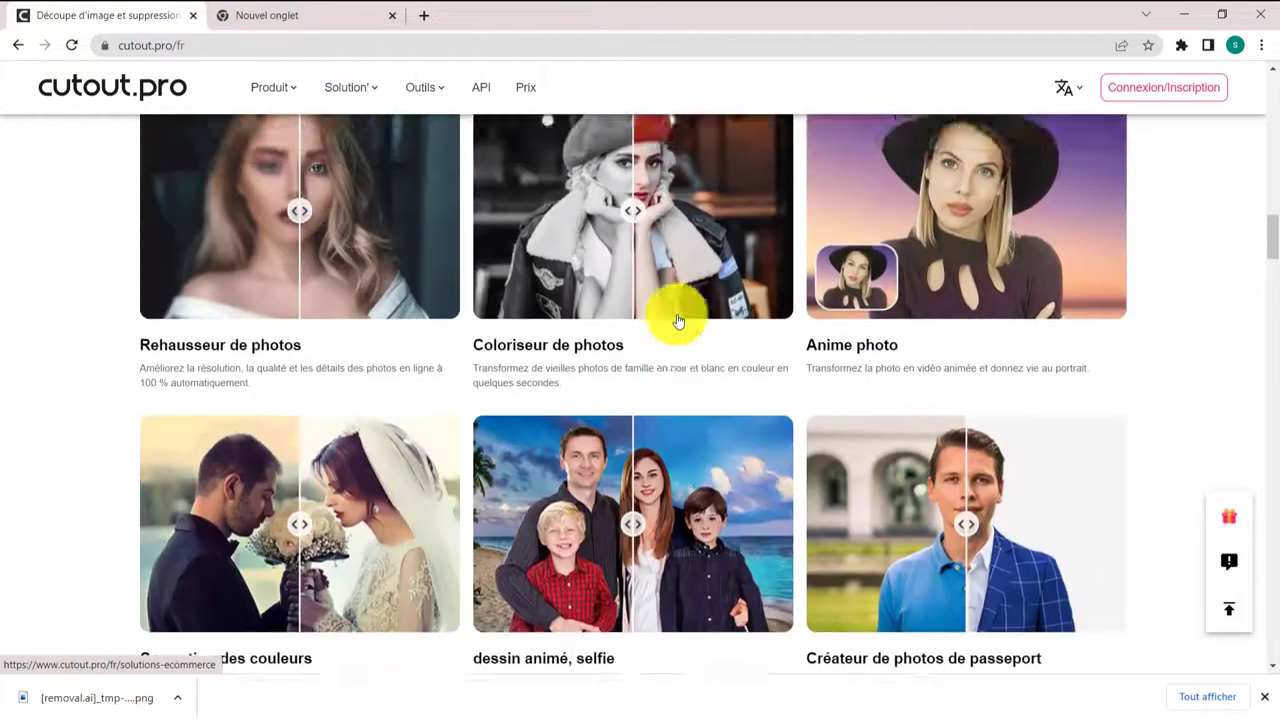
pyautogui.scroll(5, 678, 320)
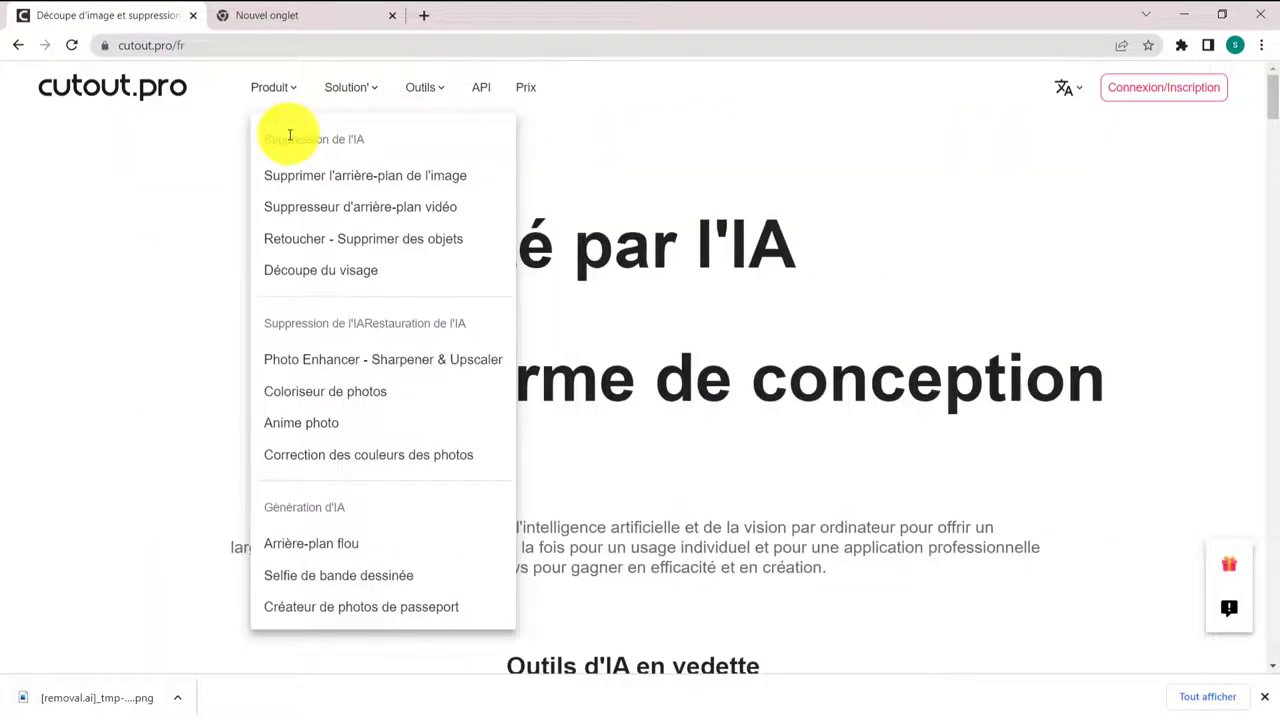
# Upload pexels-daniel-xavier-1239291 to cutout.pro's background remover and get its transparent cutout
pyautogui.click(338, 187)
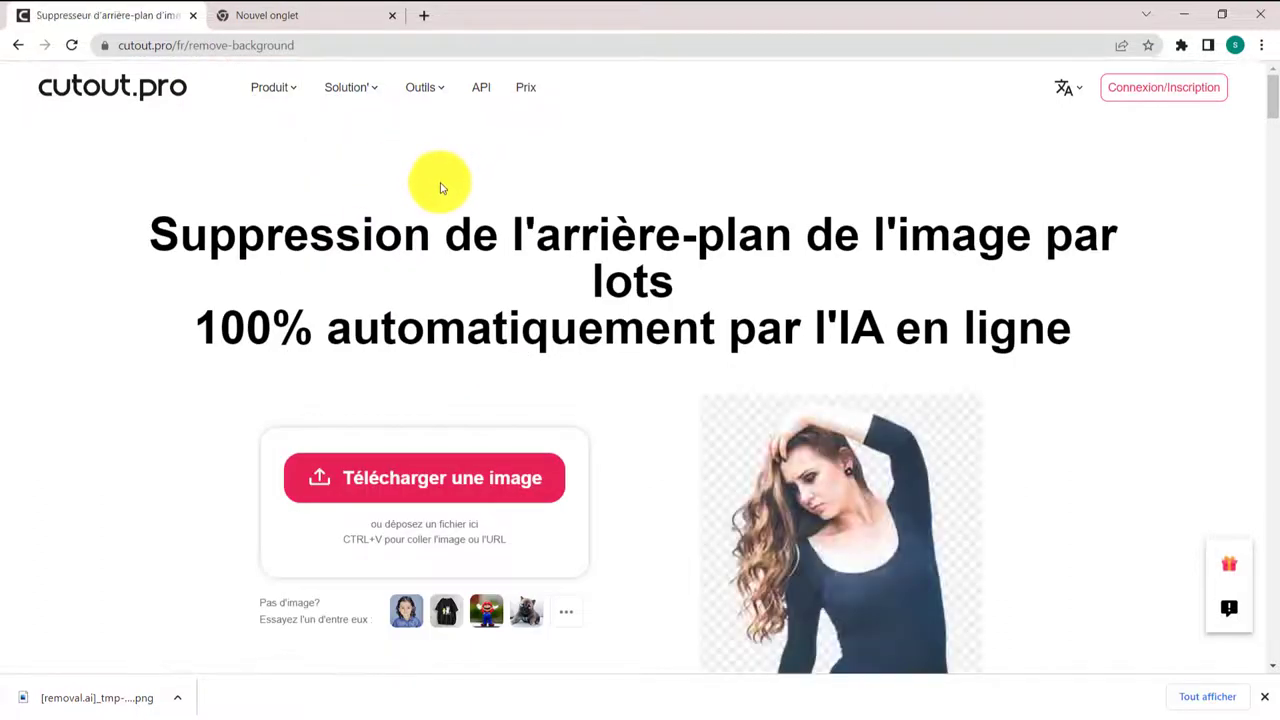
pyautogui.scroll(-1, 600, 271)
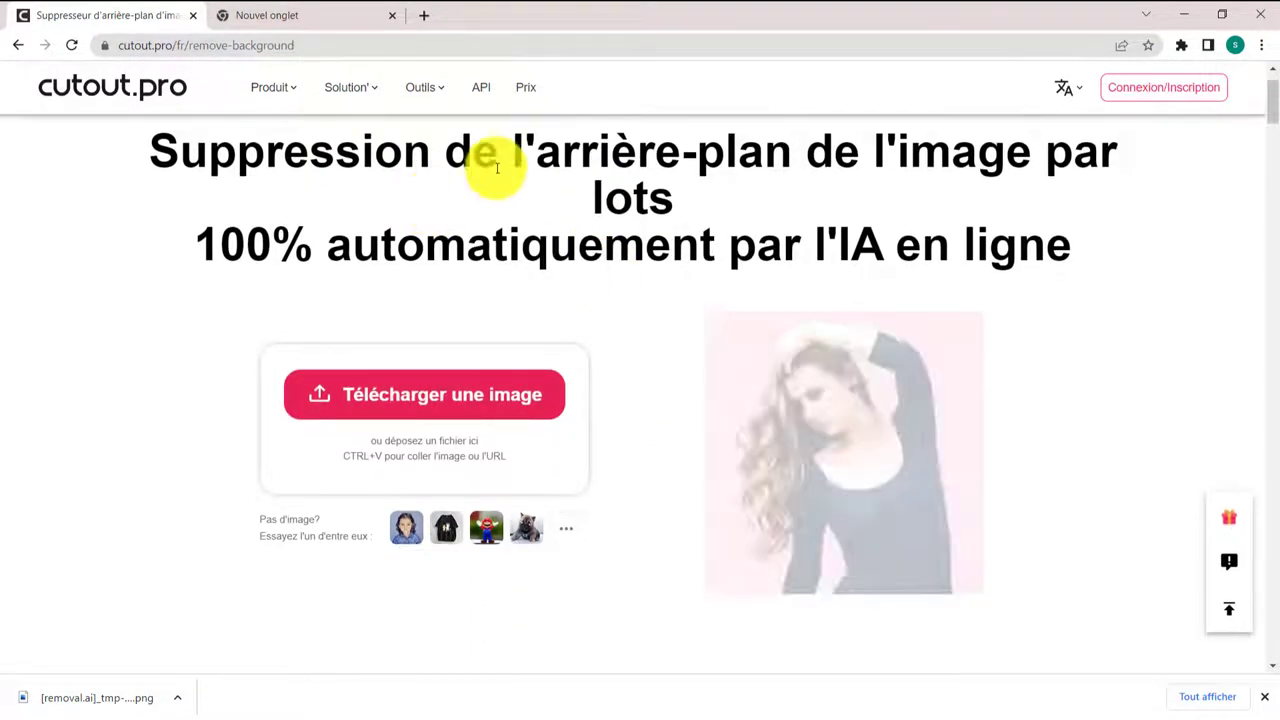
pyautogui.click(479, 354)
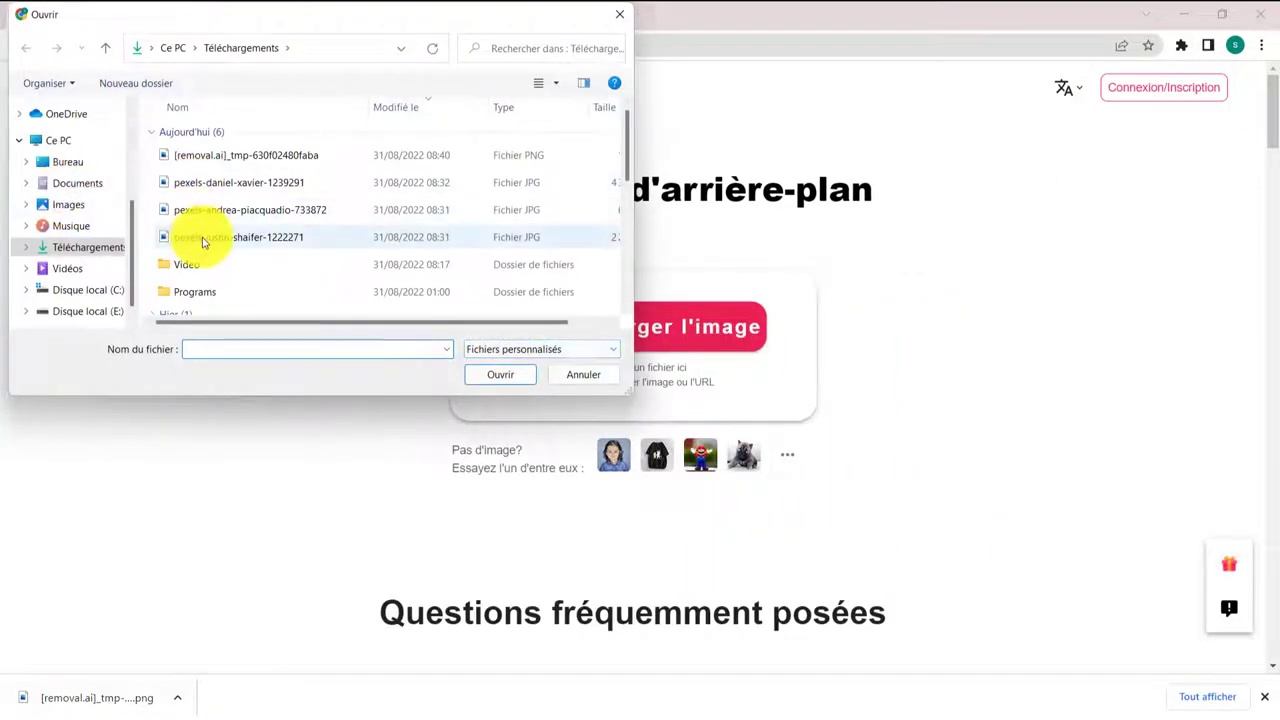
pyautogui.click(205, 182)
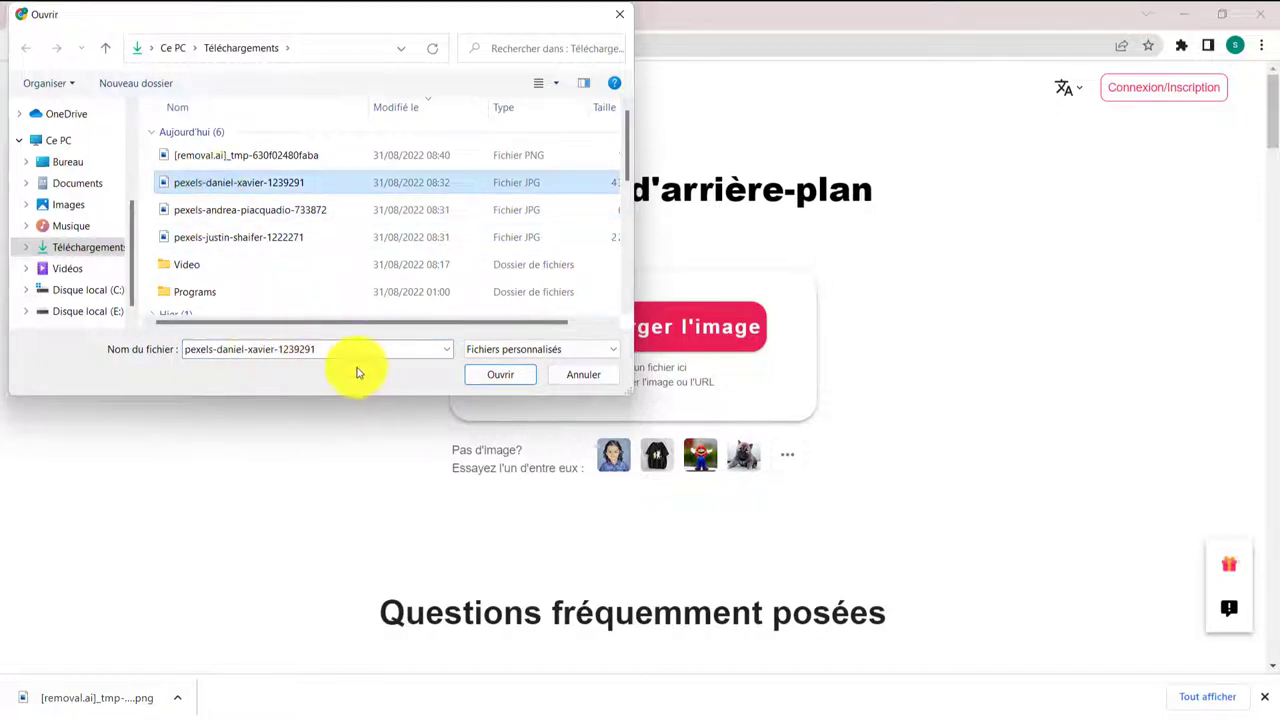
pyautogui.click(497, 374)
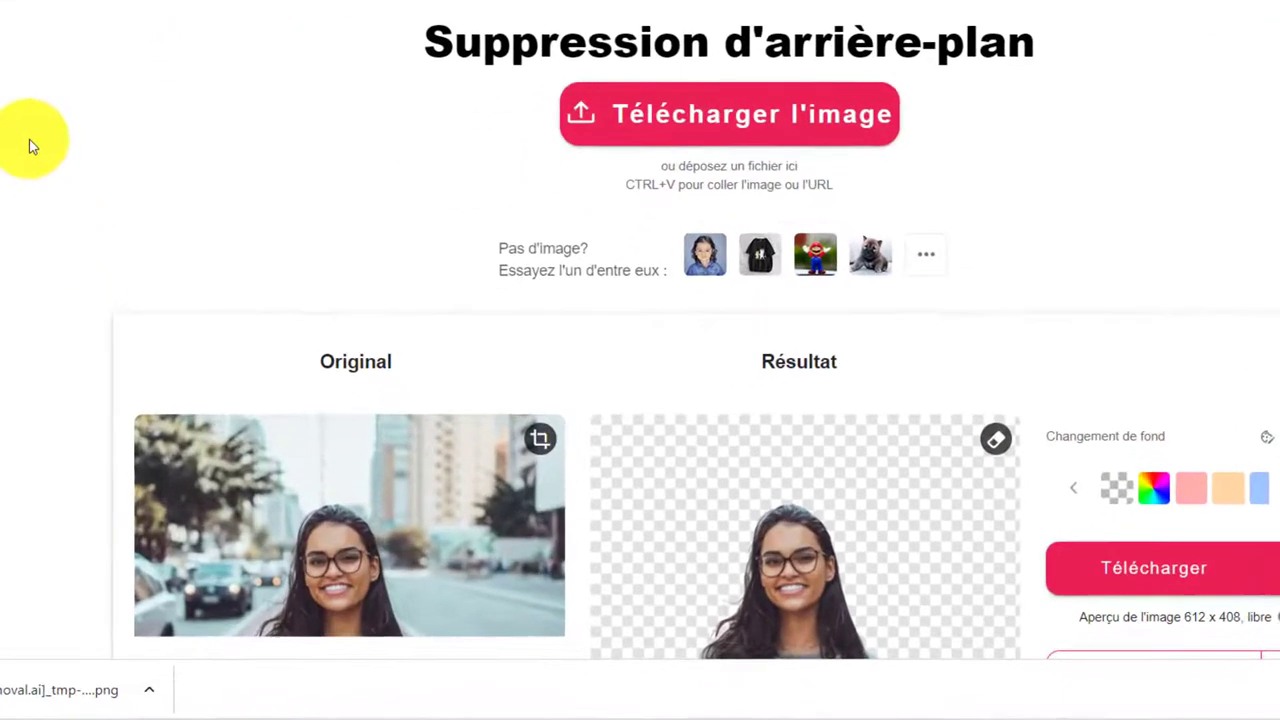
# Try peach and light blue fills, then give the cut-out portrait a pink background
pyautogui.scroll(-3, 29, 138)
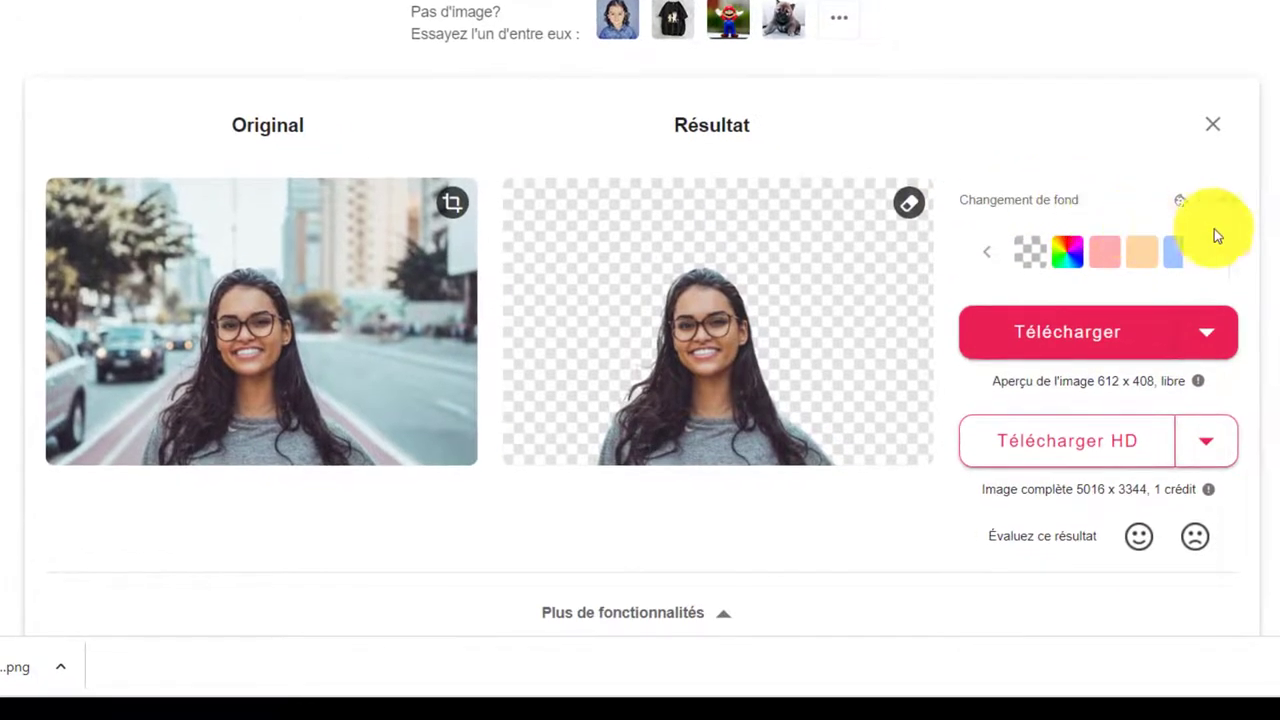
pyautogui.click(1218, 256)
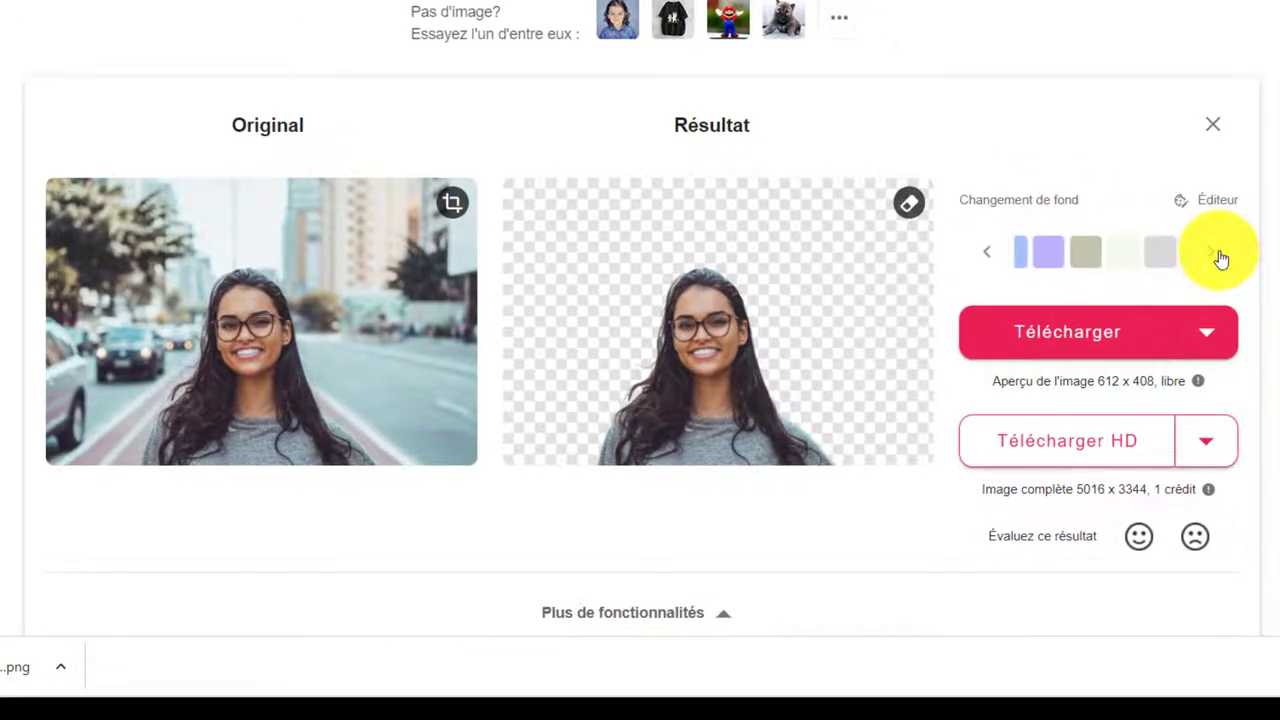
pyautogui.click(988, 258)
pyautogui.click(985, 260)
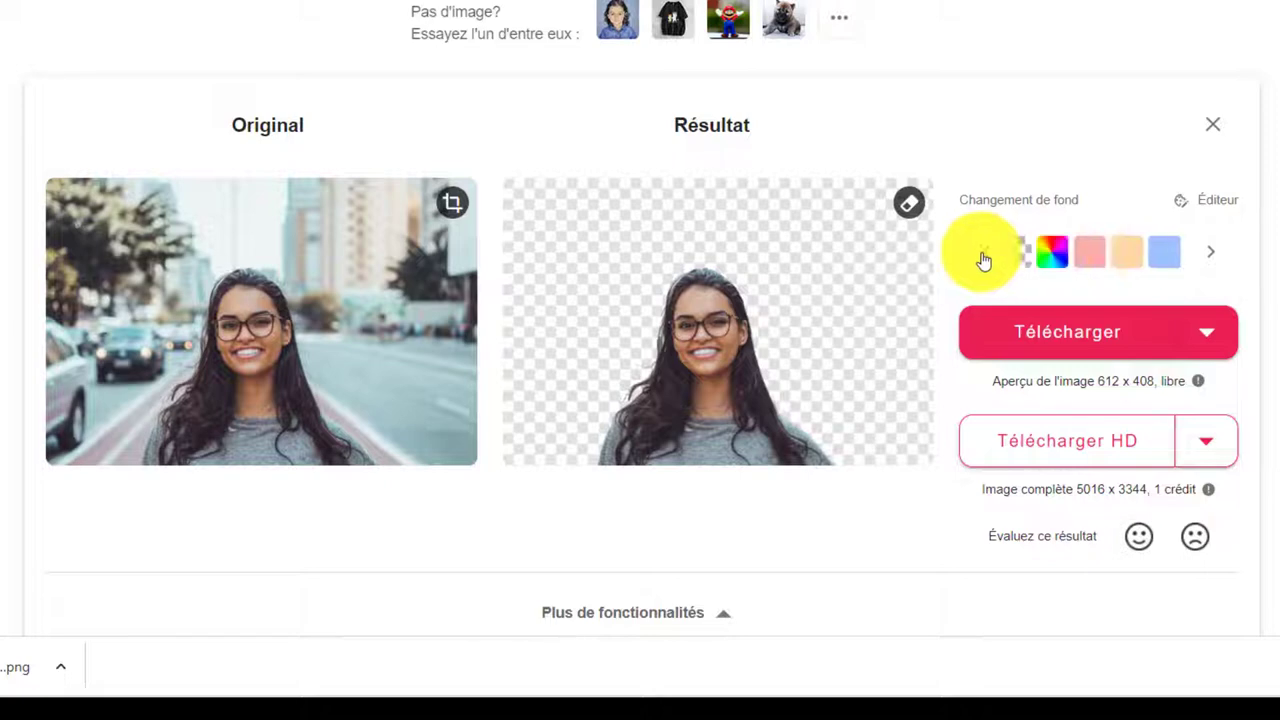
pyautogui.click(1139, 263)
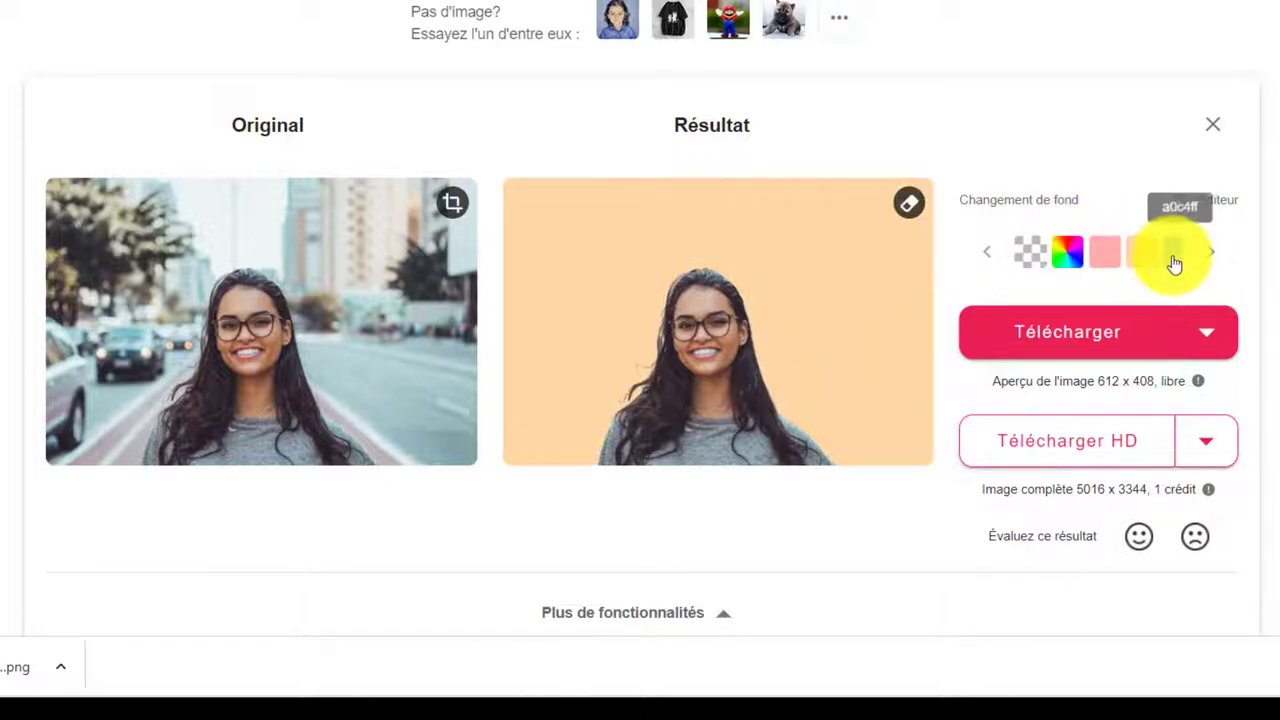
pyautogui.click(1170, 262)
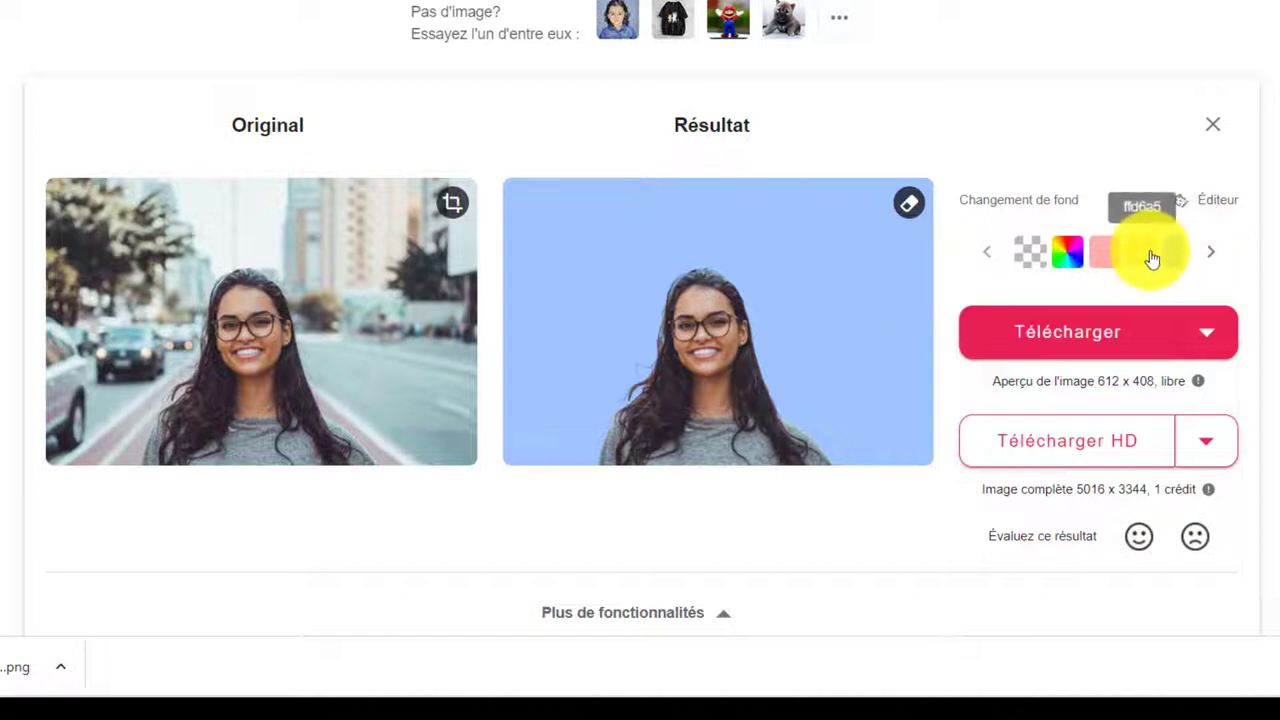
pyautogui.click(1217, 257)
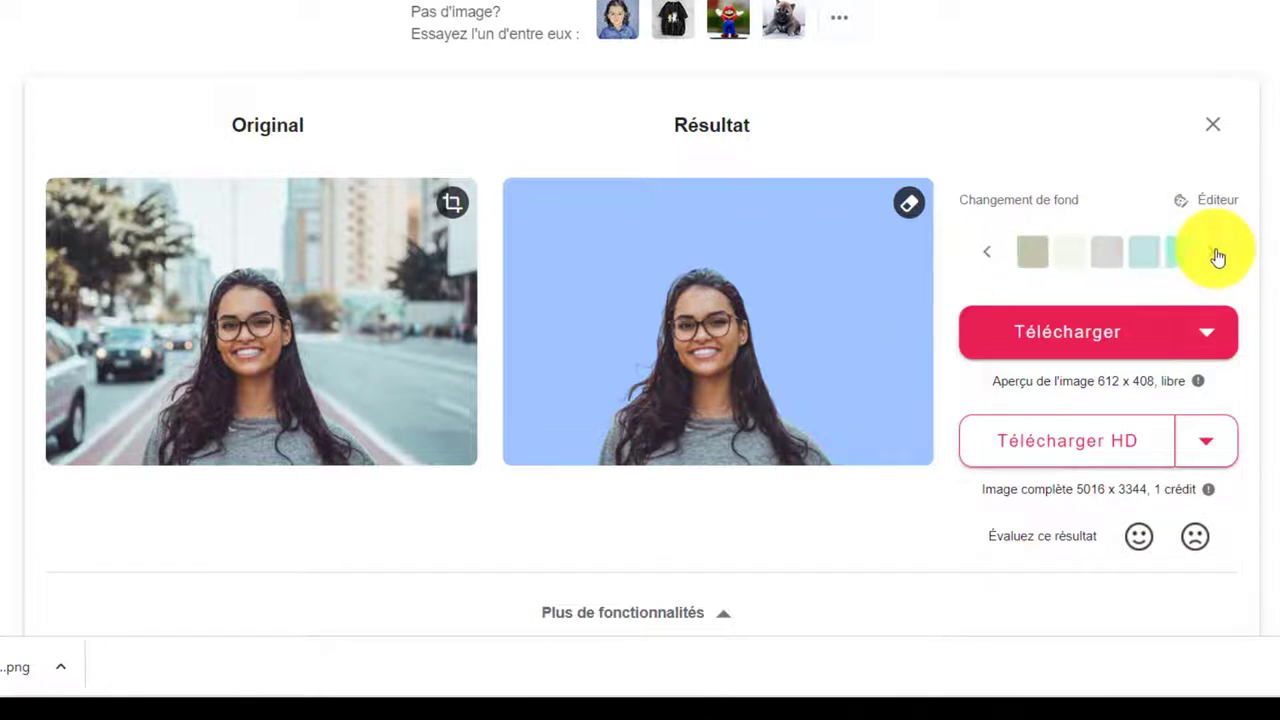
pyautogui.click(1217, 257)
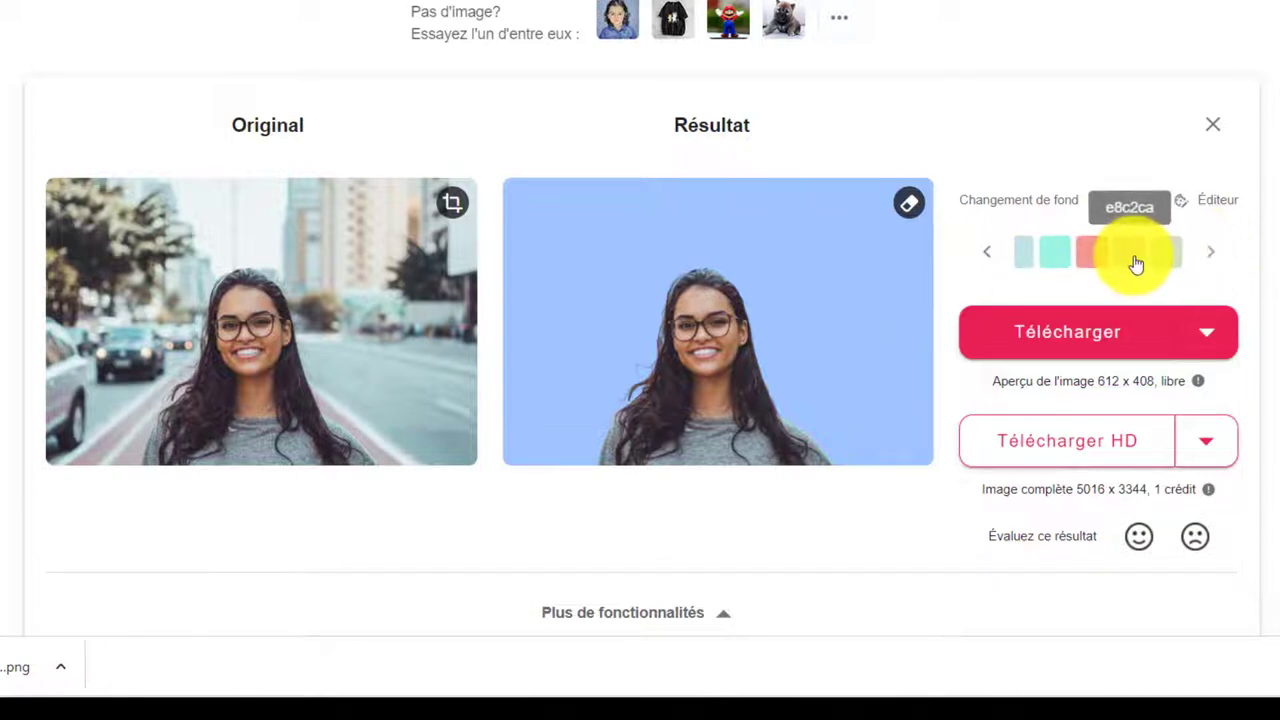
pyautogui.click(1130, 256)
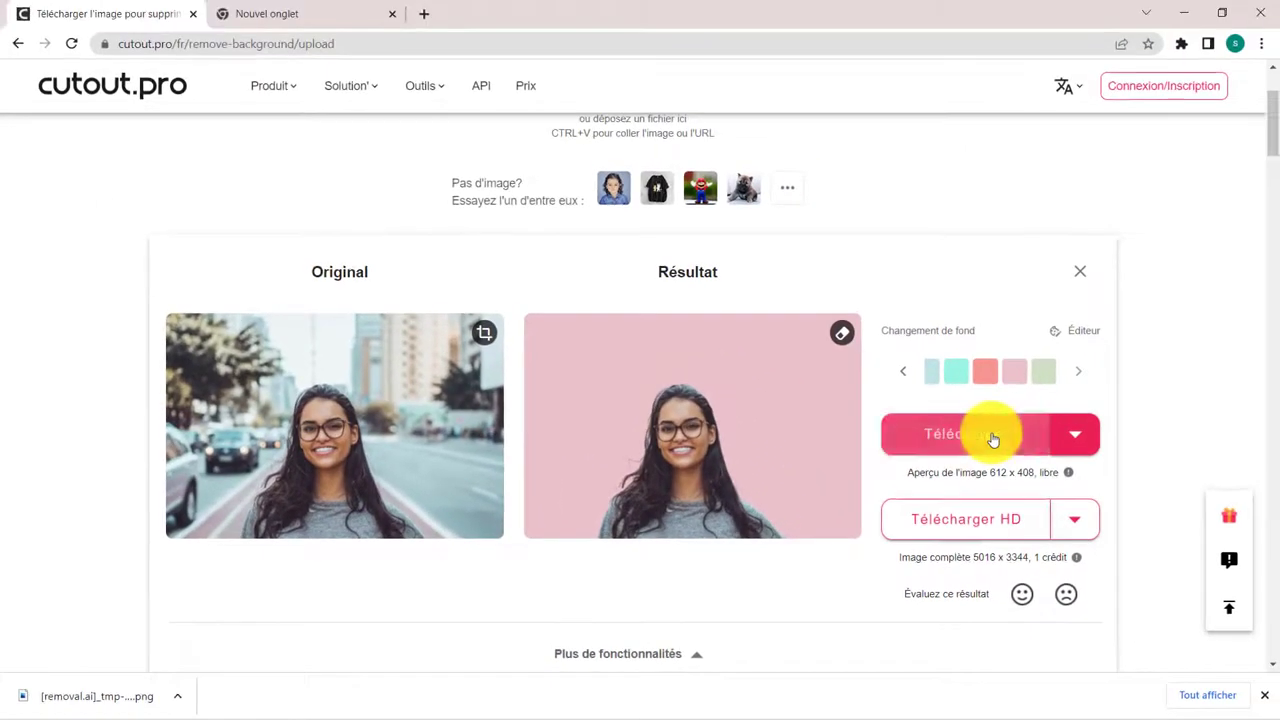
pyautogui.click(990, 436)
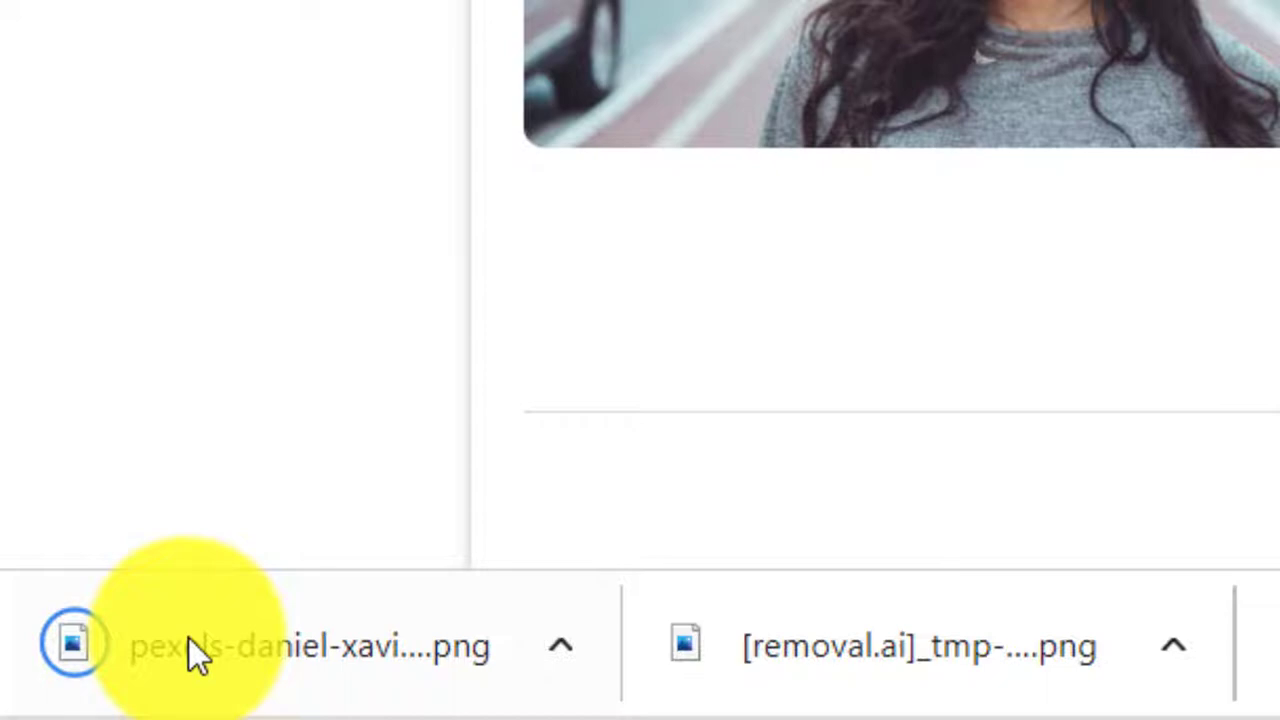
pyautogui.click(191, 645)
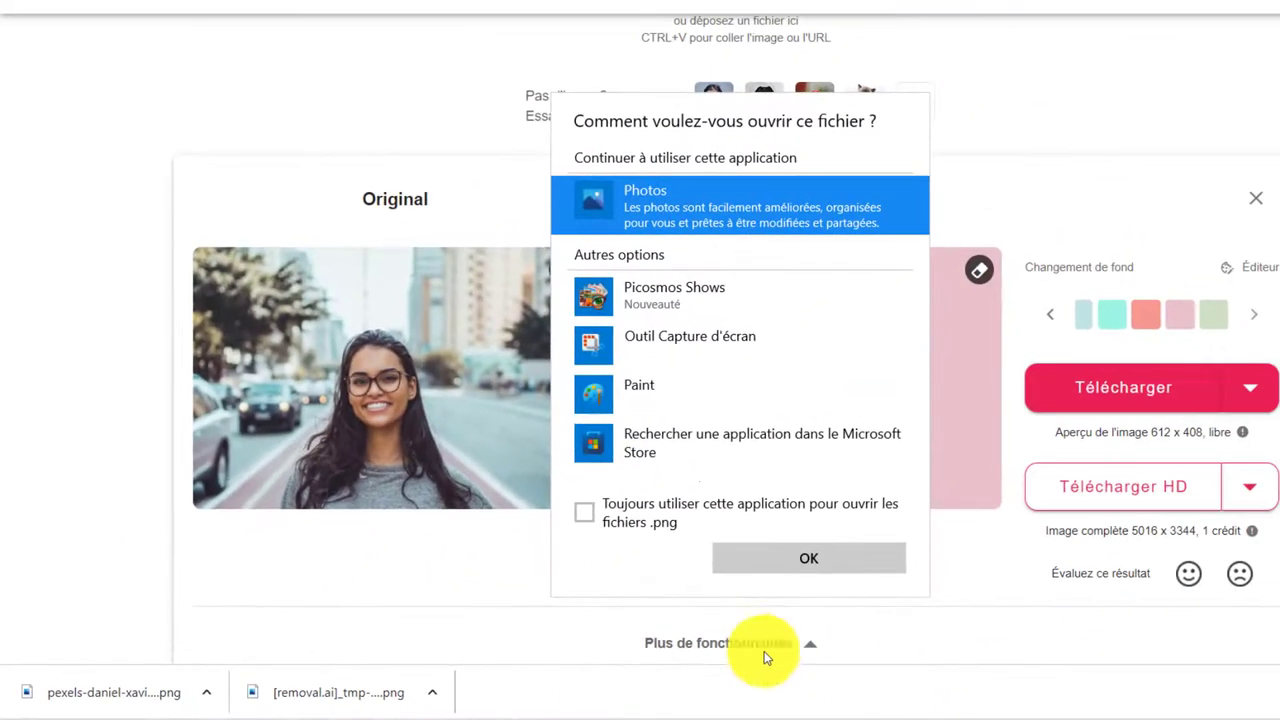
pyautogui.click(778, 557)
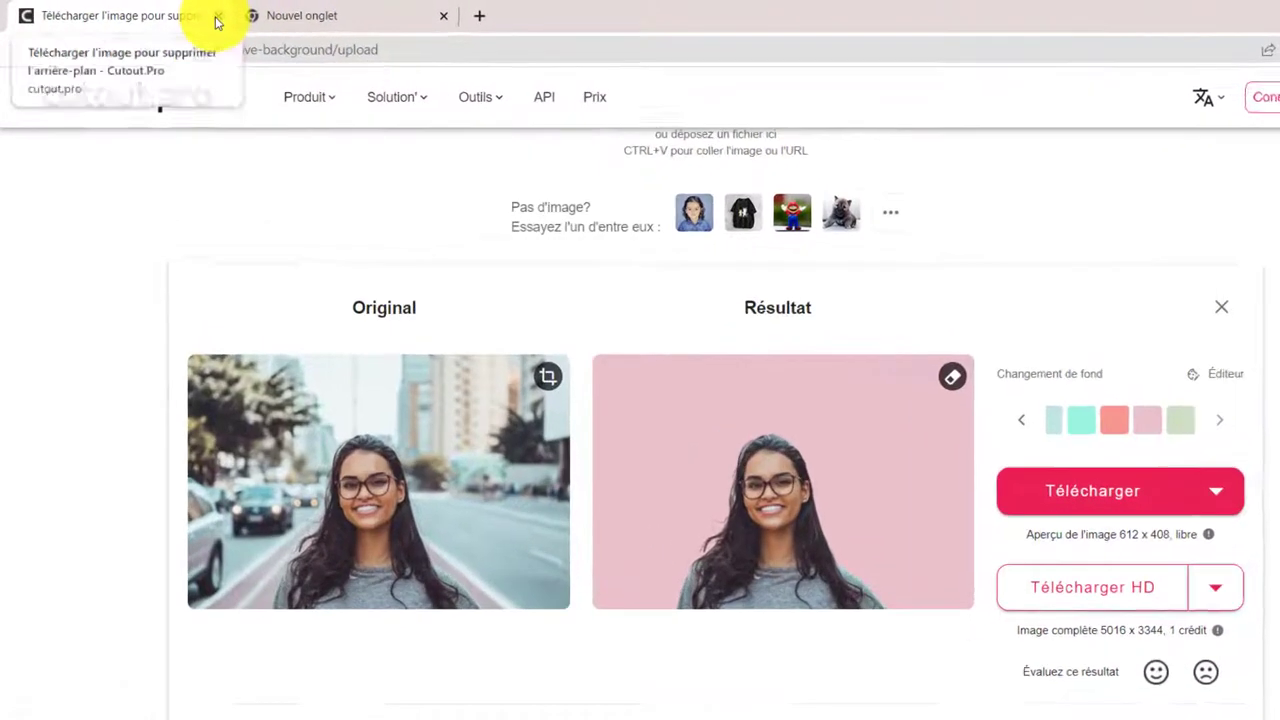
# Go to remove.bg from the empty Nouvel onglet tab via the address bar
pyautogui.click(265, 14)
pyautogui.click(386, 45)
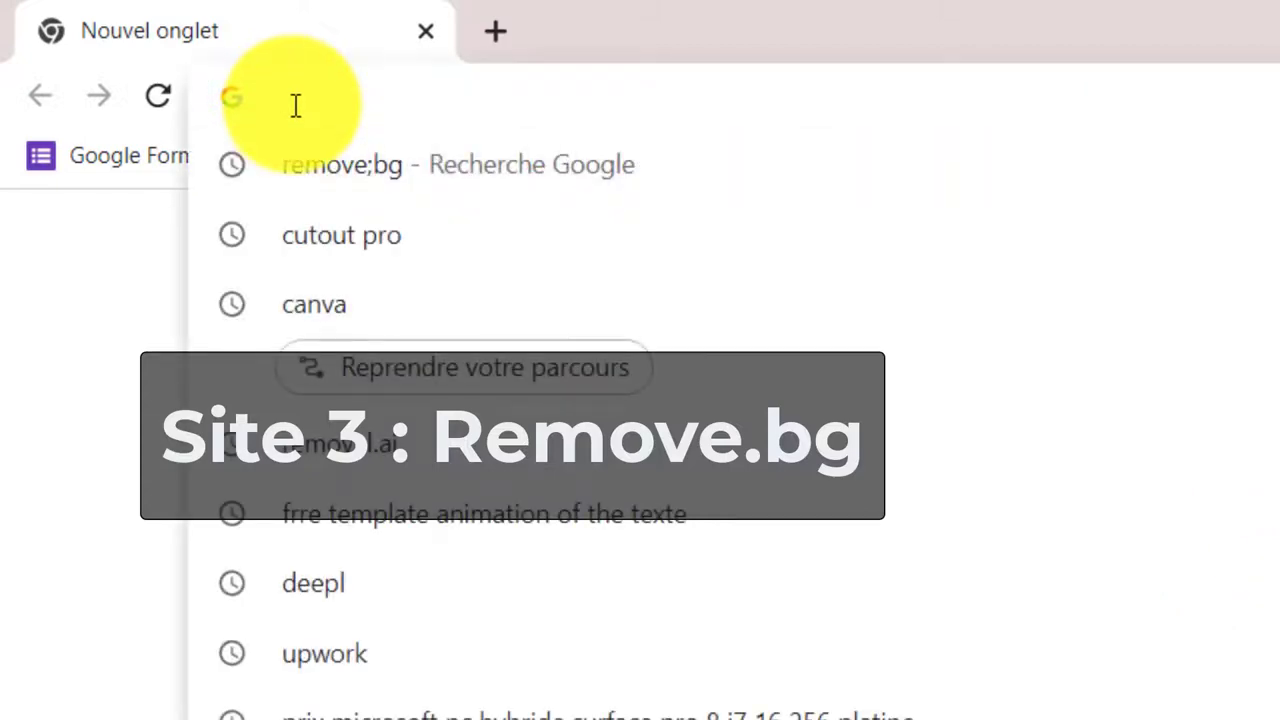
pyautogui.write('remov')
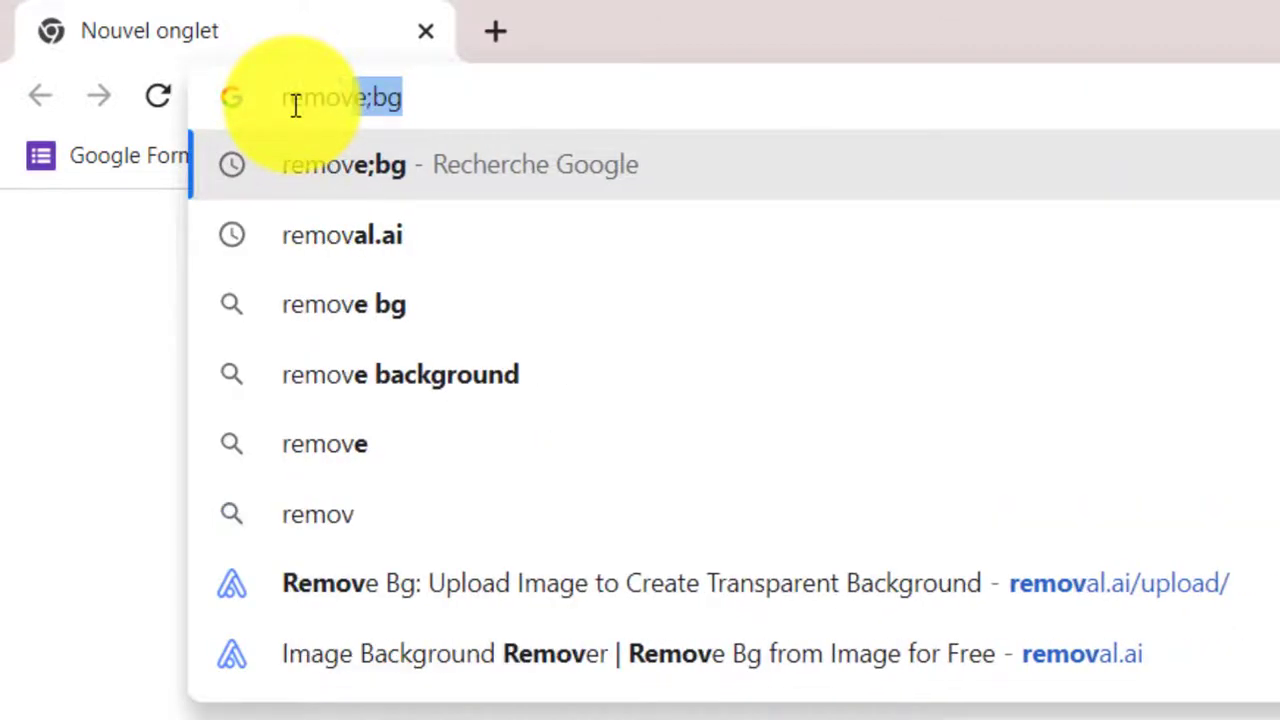
pyautogui.write('e.')
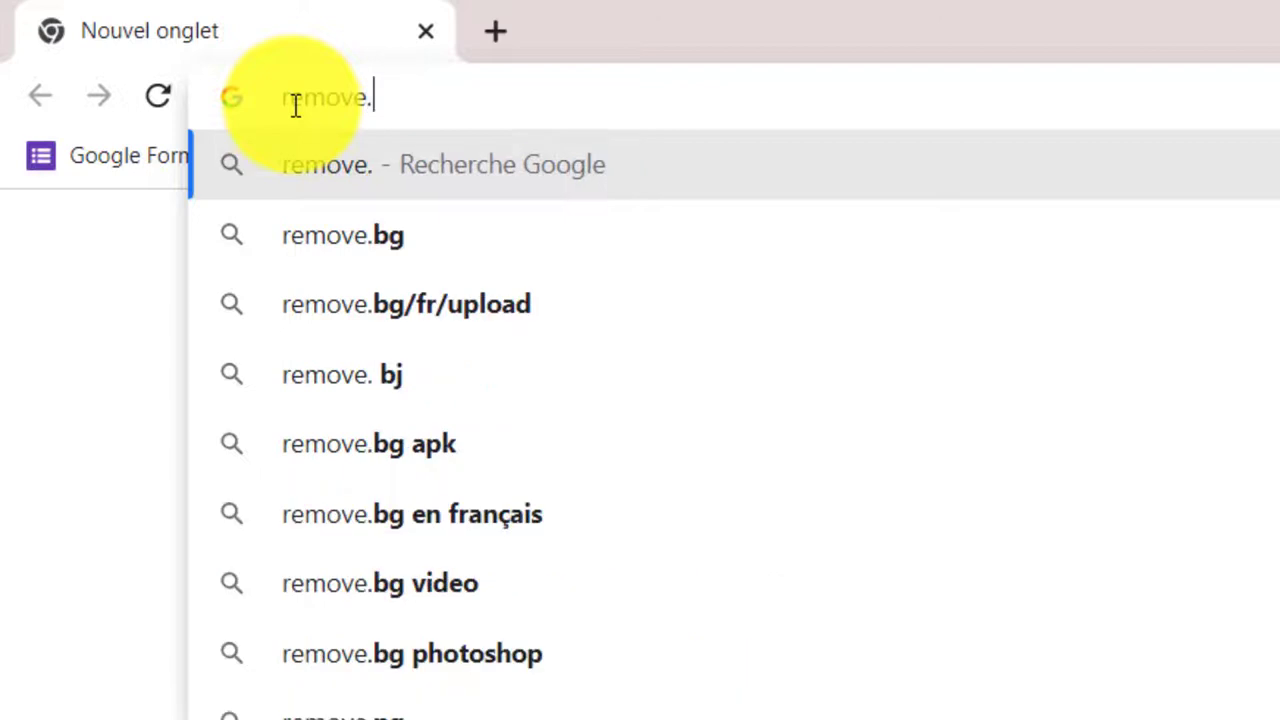
pyautogui.write('bg')
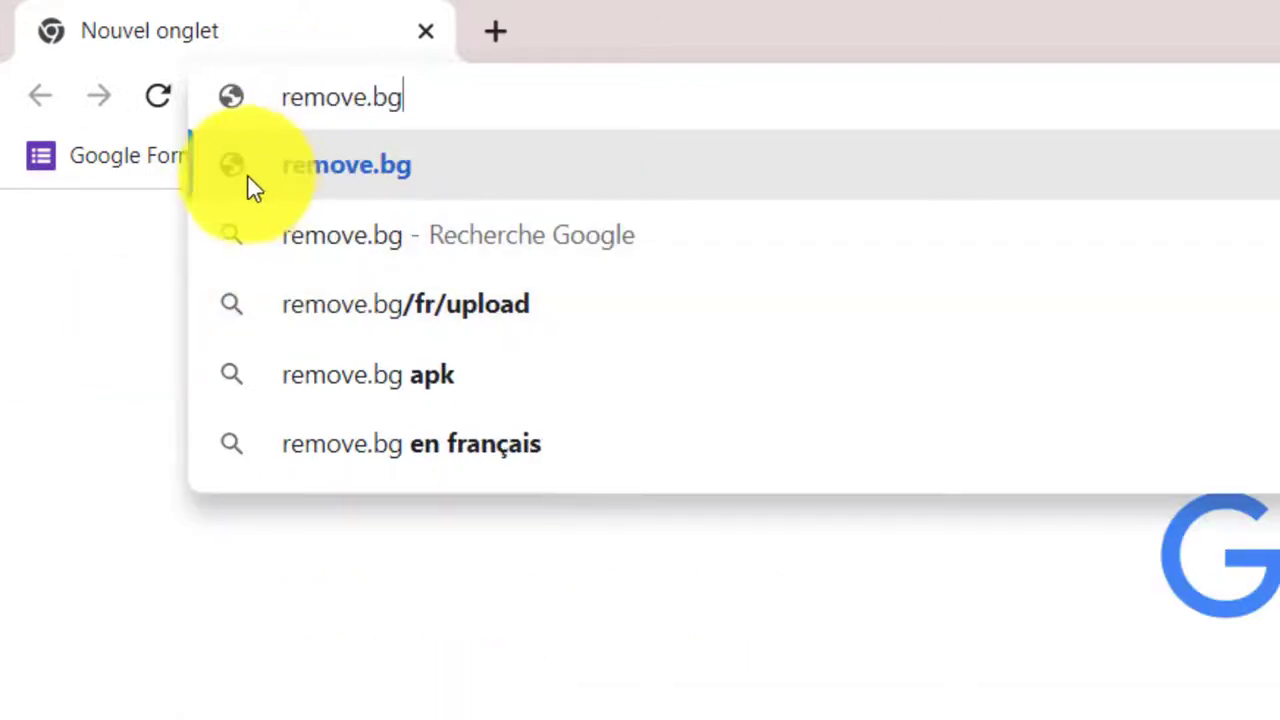
pyautogui.click(347, 167)
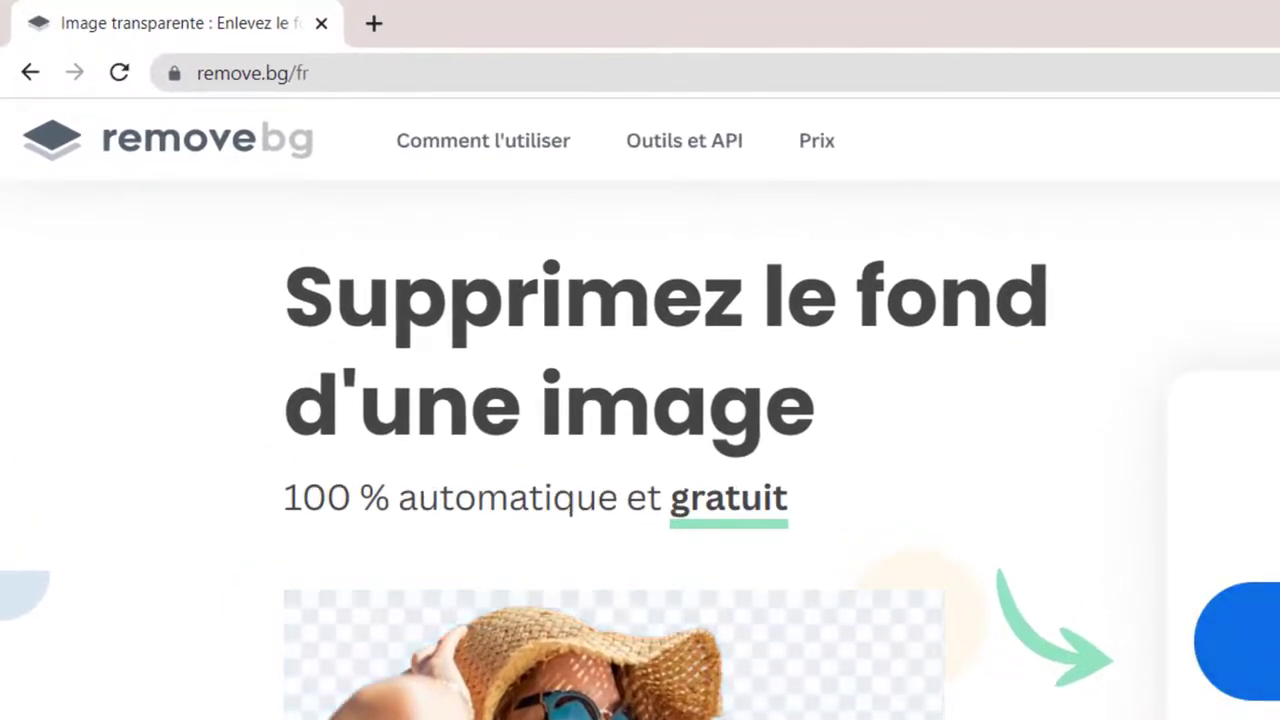
# Upload pexels-andrea-piacquadio-733872 from Téléchargements to remove.bg
pyautogui.scroll(-5, 307, 587)
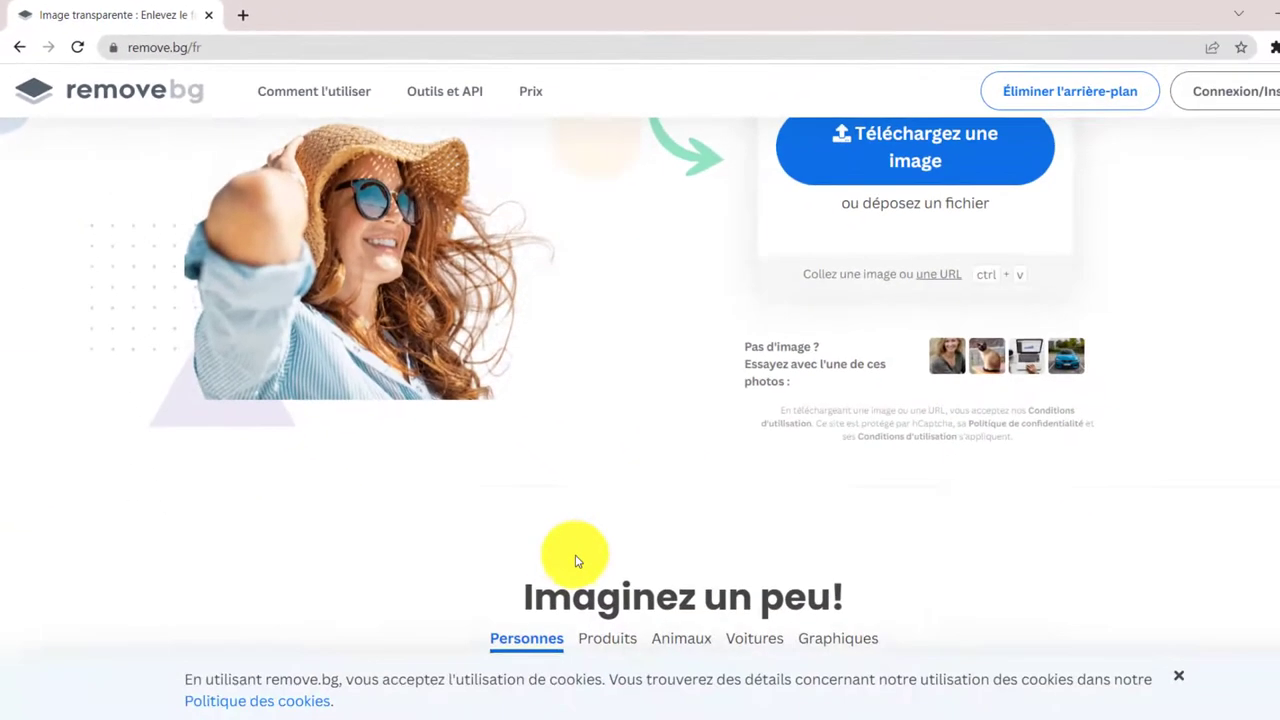
pyautogui.scroll(2, 571, 557)
pyautogui.click(857, 343)
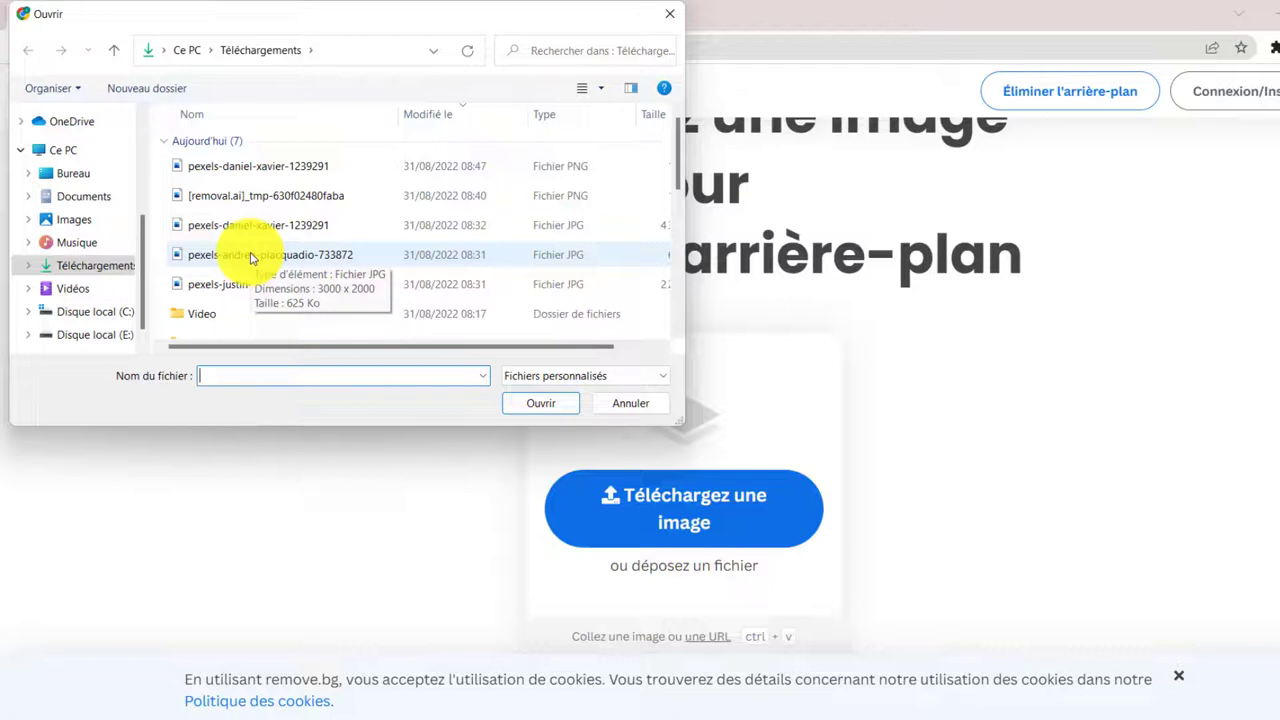
pyautogui.click(338, 255)
pyautogui.click(532, 402)
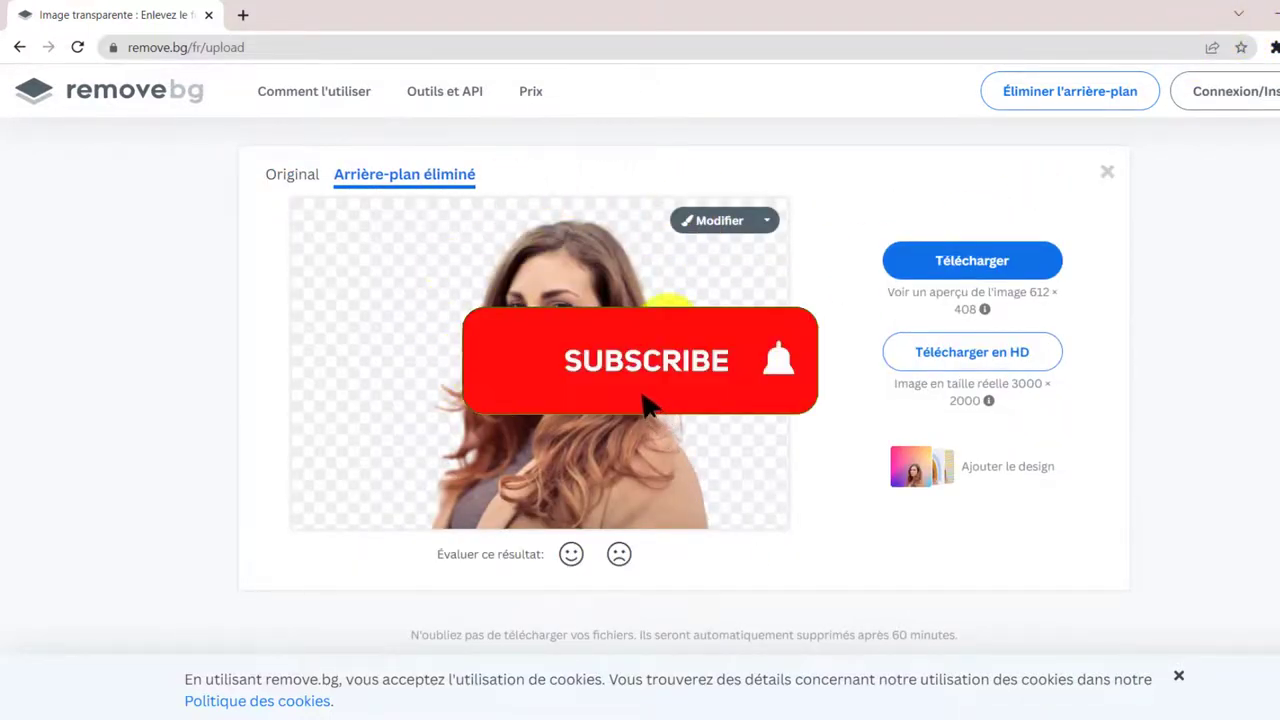
# Download the 612 × 408 background-free preview of the portrait
pyautogui.scroll(-1, 876, 210)
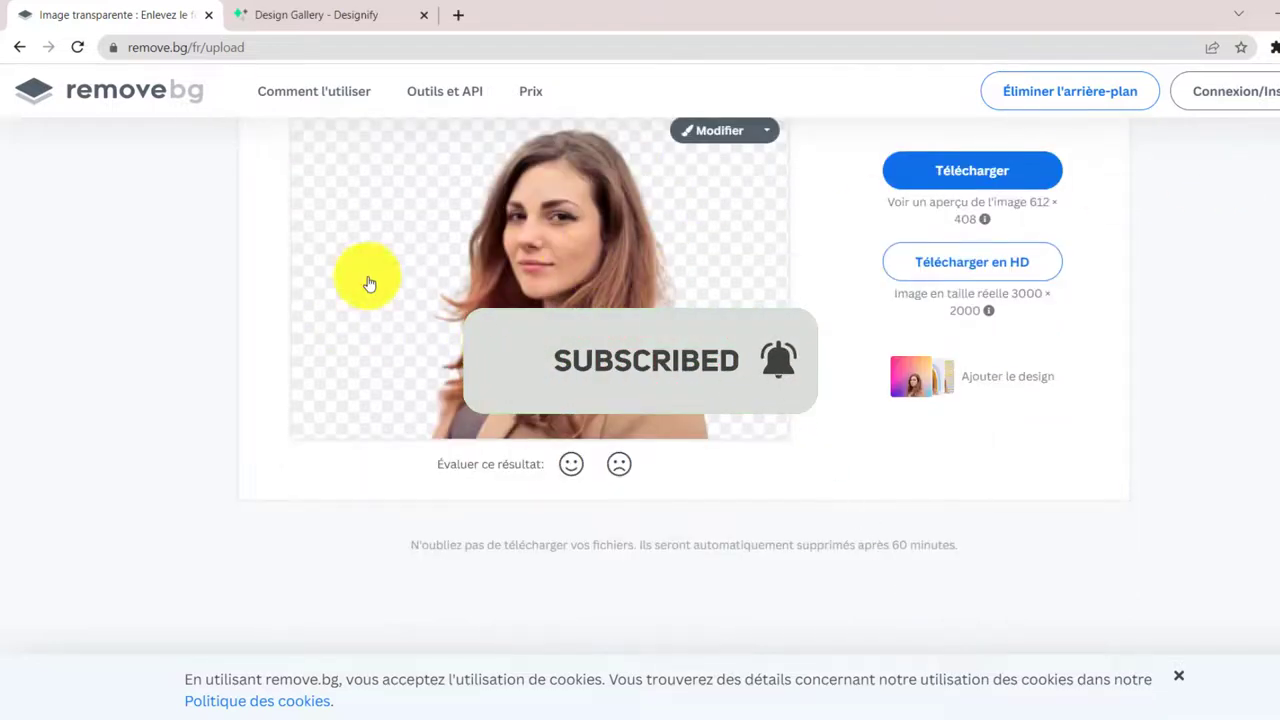
pyautogui.click(988, 166)
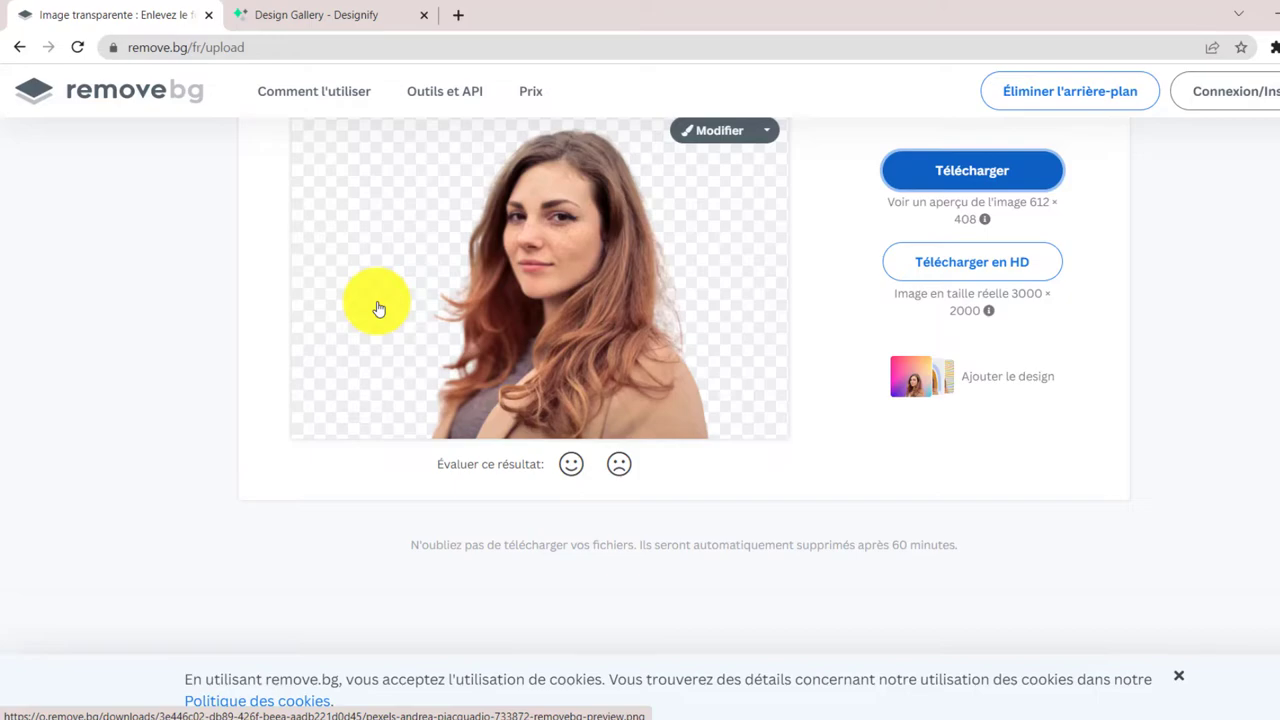